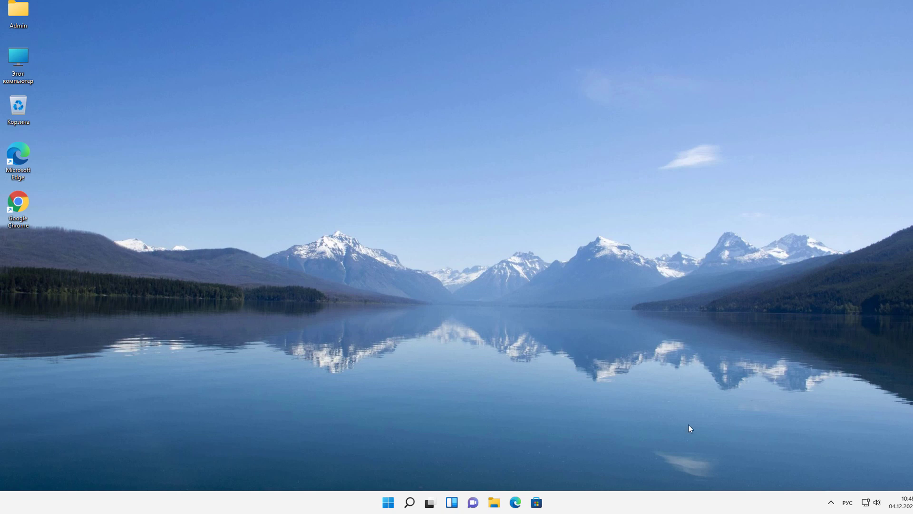
Launch System Configuration by running the msconfig command
right_click(391, 503)
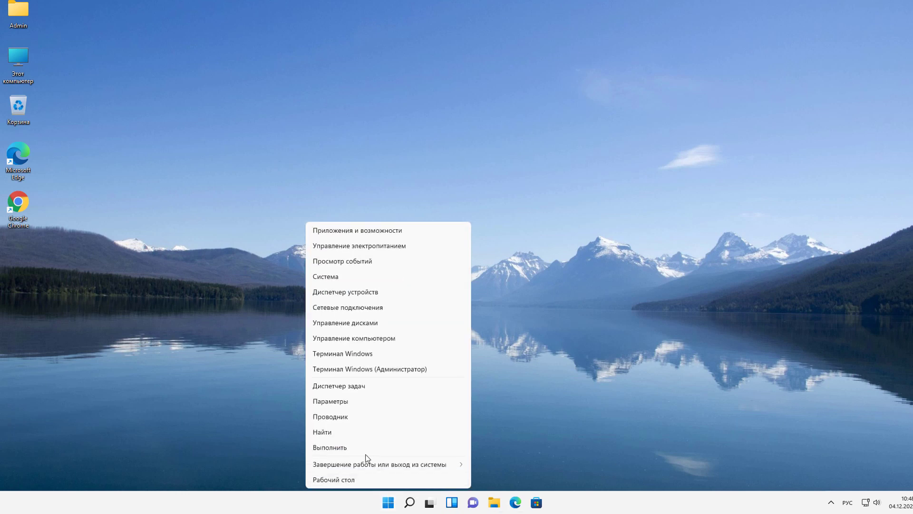
left_click(339, 448)
type("ms")
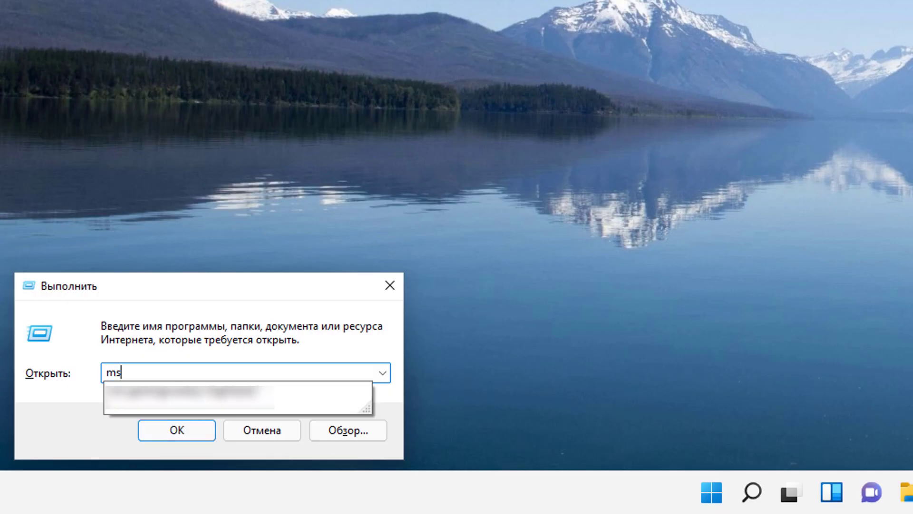
type("config")
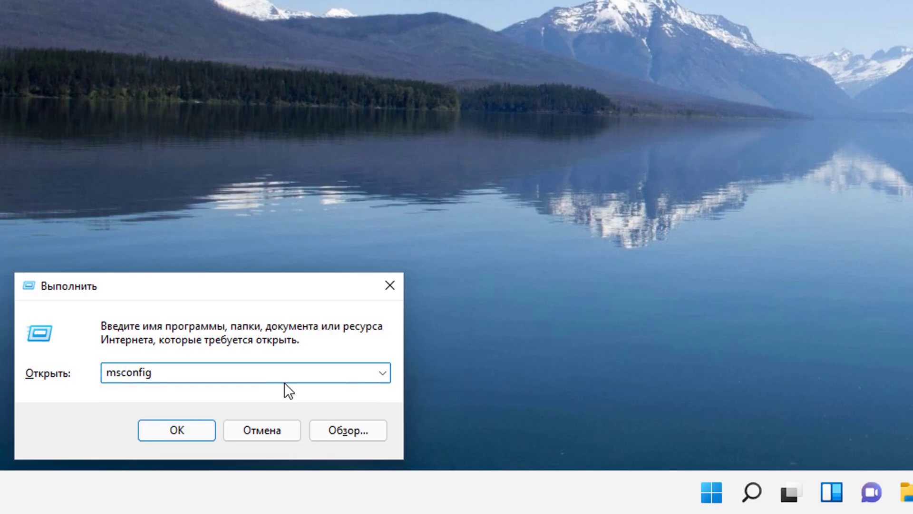
left_click(175, 428)
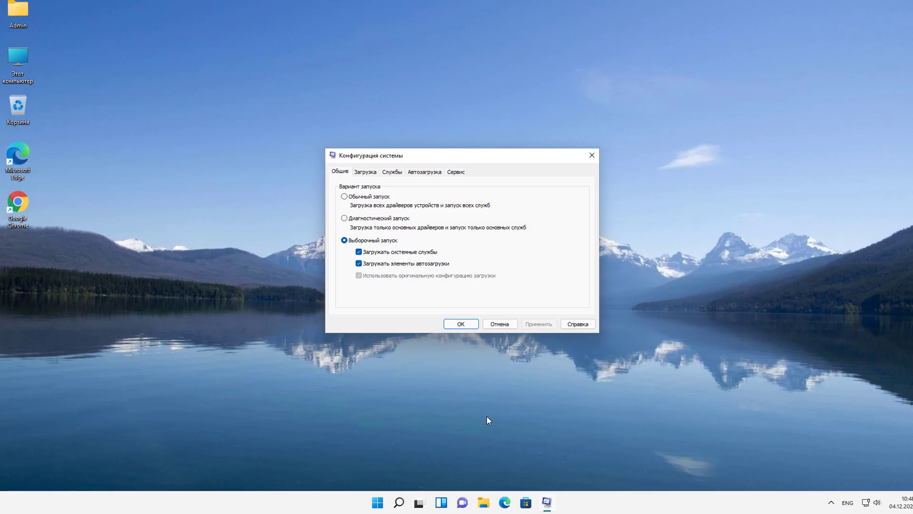
Enable the boot option "Безопасный режим" with the "Минимальная" variant and restart the computer
left_click(366, 173)
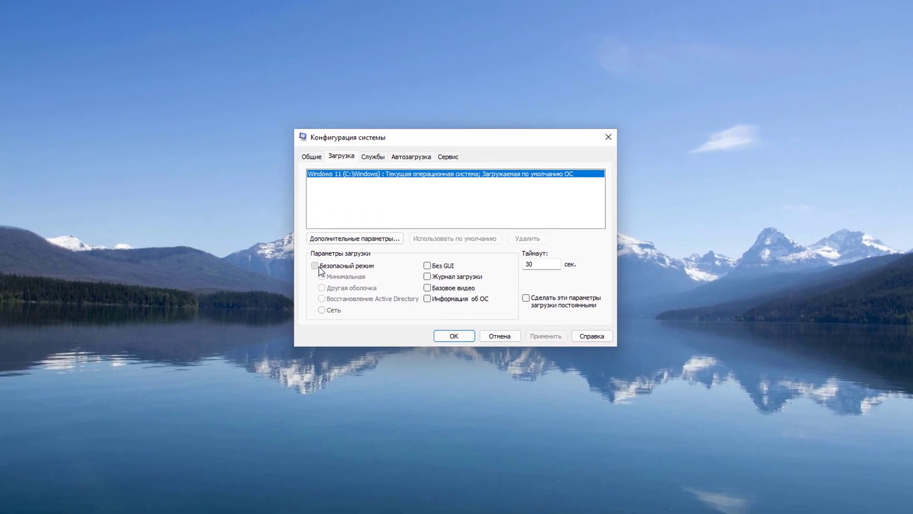
left_click(316, 266)
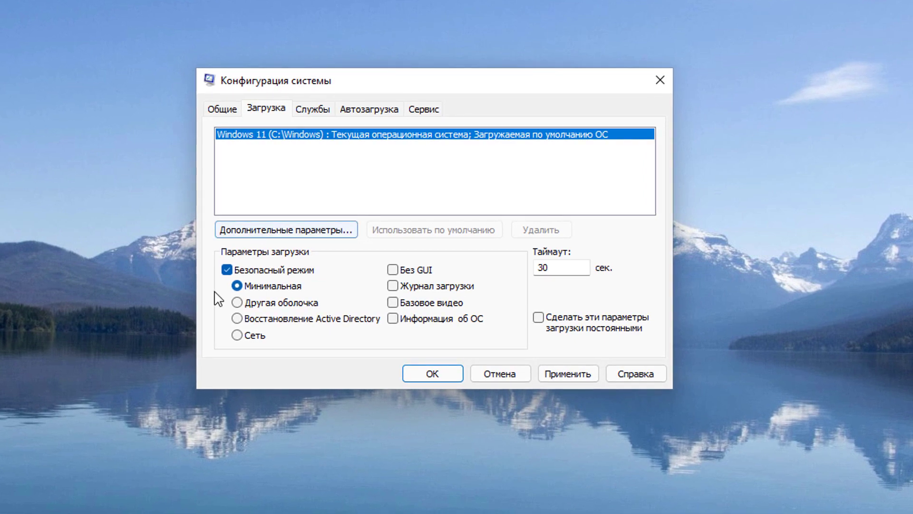
left_click(449, 378)
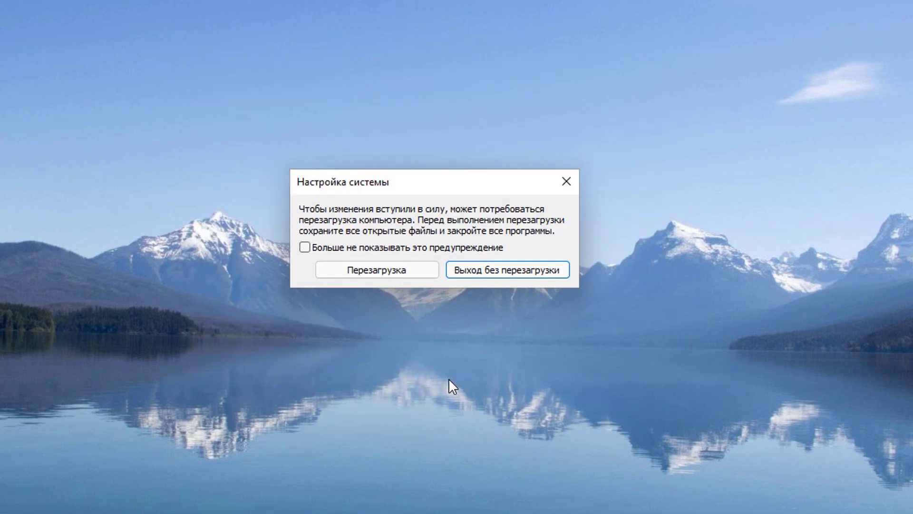
left_click(392, 275)
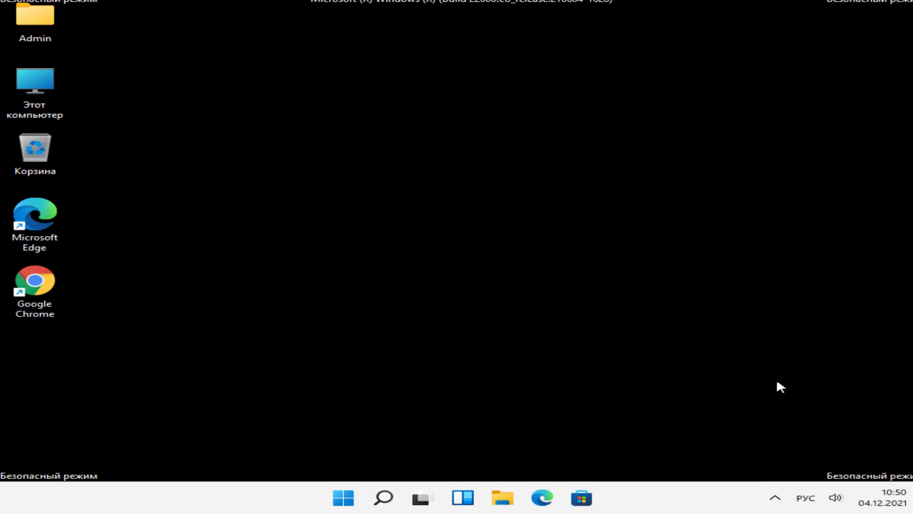
Run msconfig again from the safe mode desktop to reopen System Configuration
right_click(344, 502)
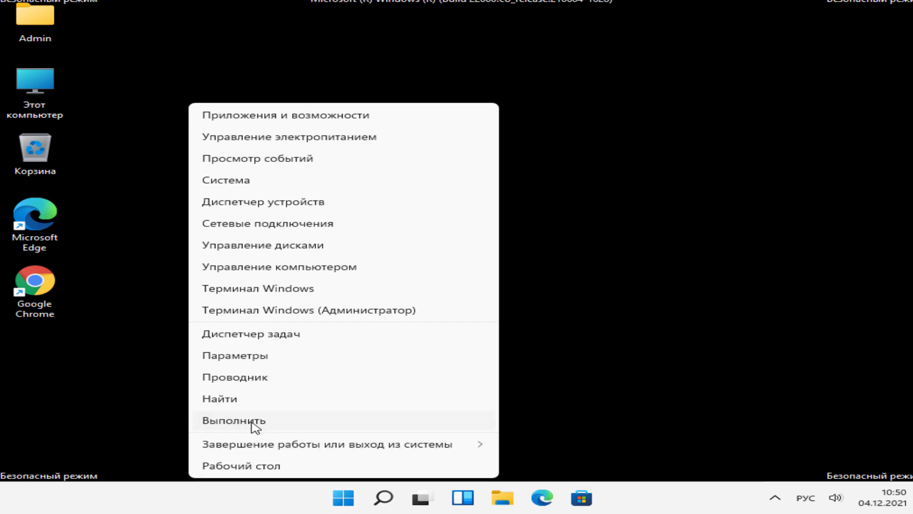
left_click(252, 421)
left_click_drag(170, 388, 14, 386)
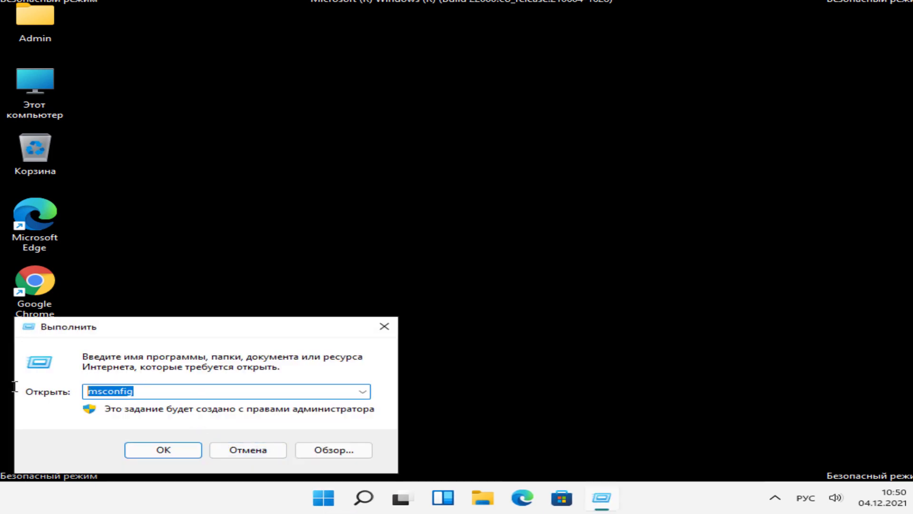
left_click(158, 444)
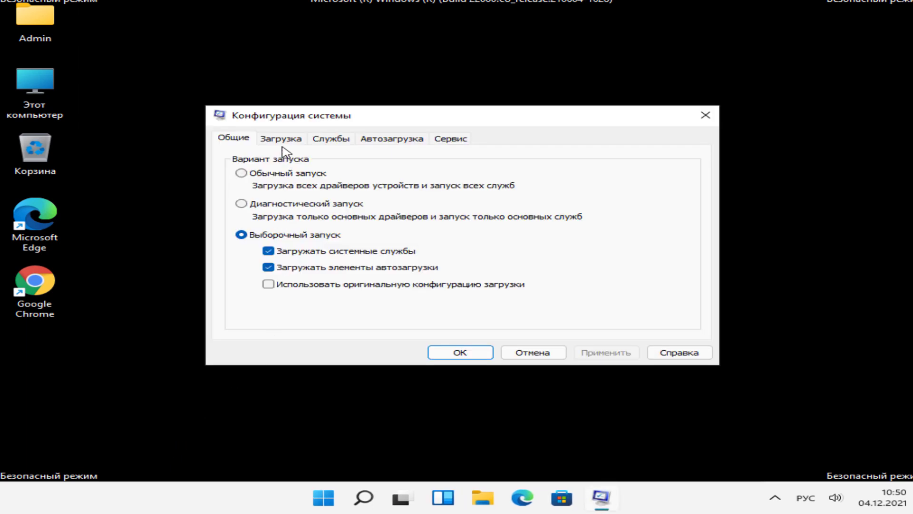
Turn off the "Безопасный режим" boot option and restart the computer into normal mode
left_click(283, 142)
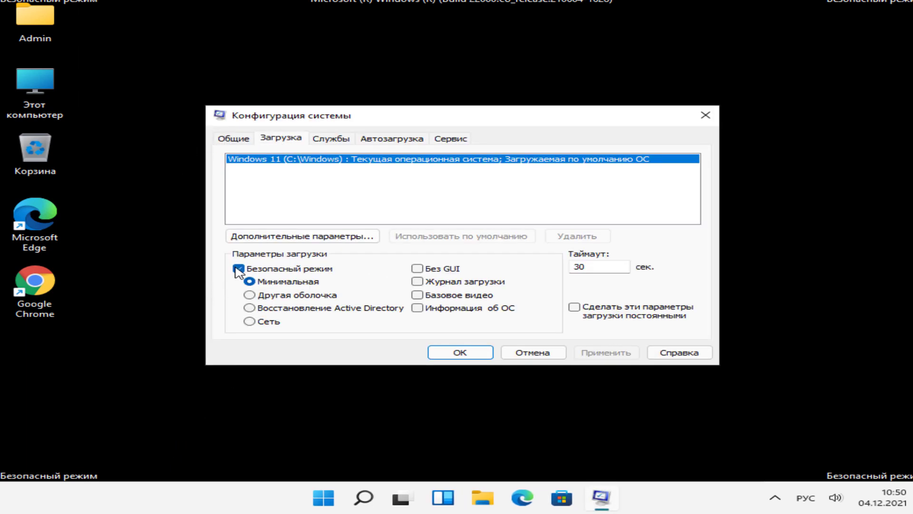
left_click(238, 269)
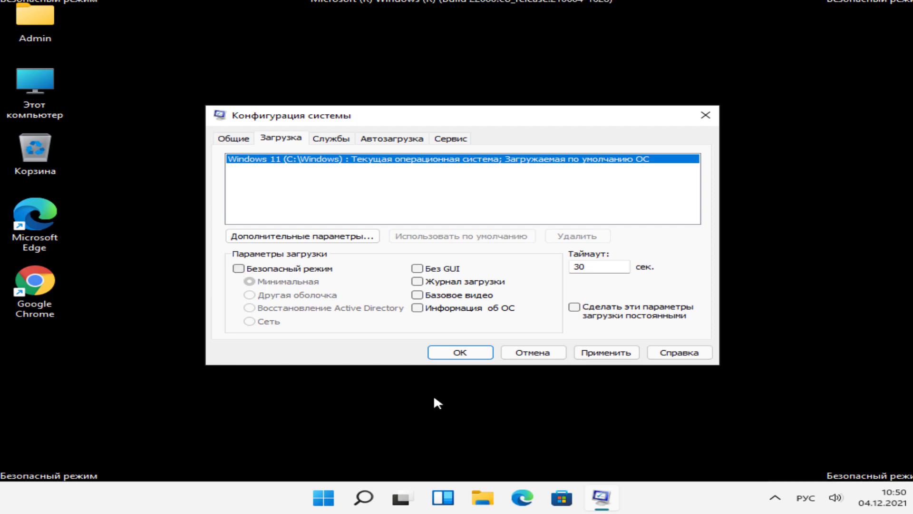
left_click(452, 352)
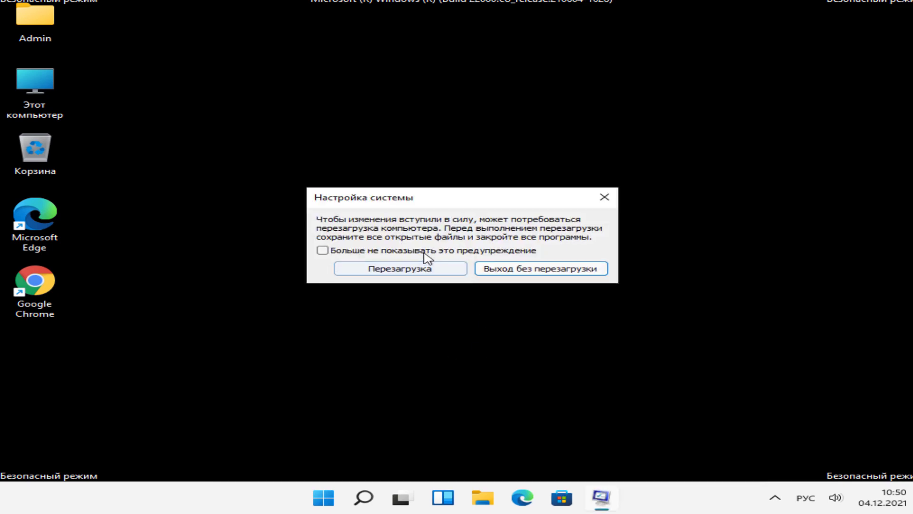
left_click(421, 269)
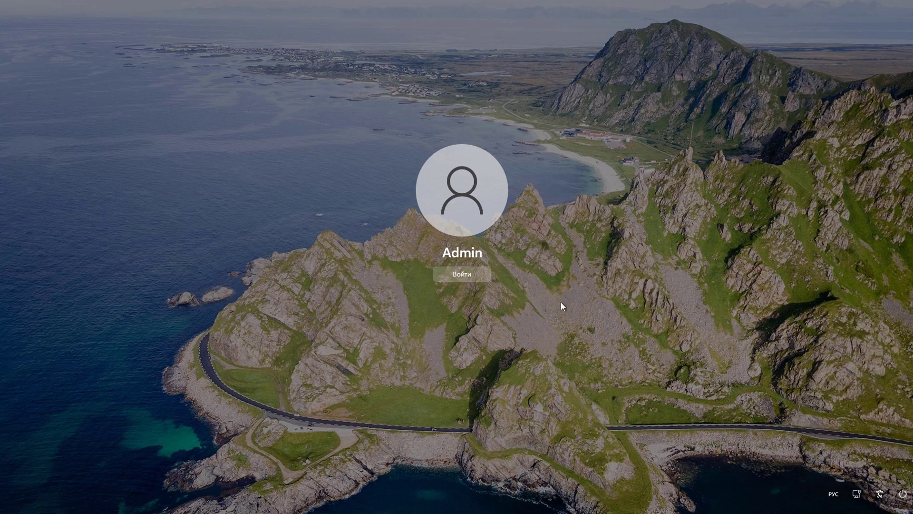
Restart from the sign-in screen into the recovery environment, confirming the restart anyway
left_click(902, 494)
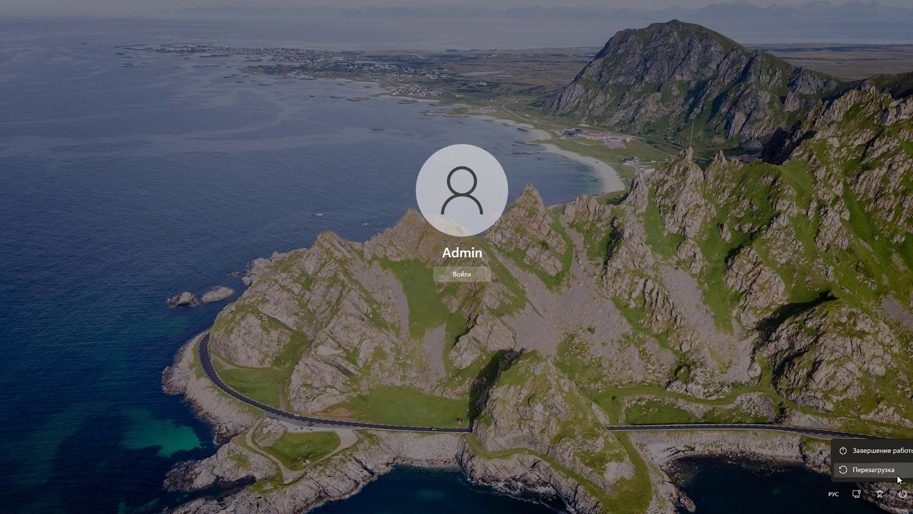
left_click(898, 473, "shift")
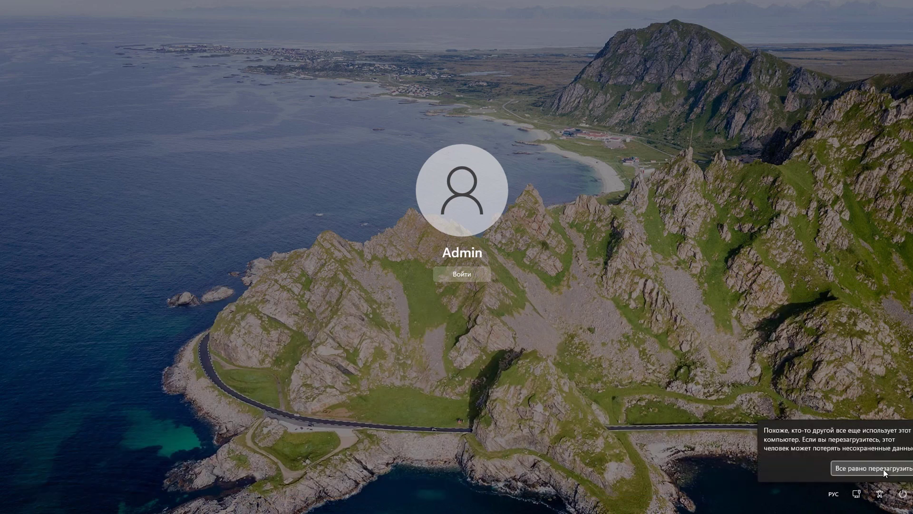
left_click(875, 468)
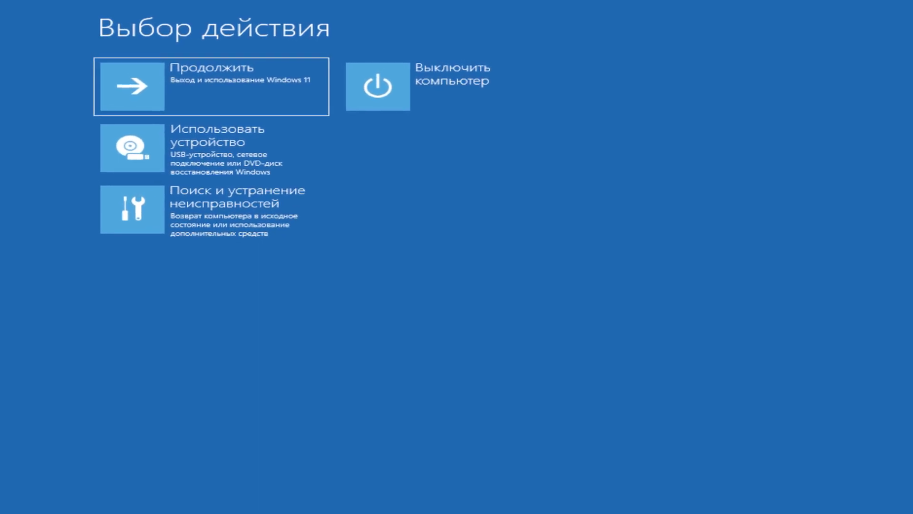
Restart into "Параметры загрузки" through the advanced troubleshooting options and choose option 4, "Включить безопасный режим"
left_click(275, 234)
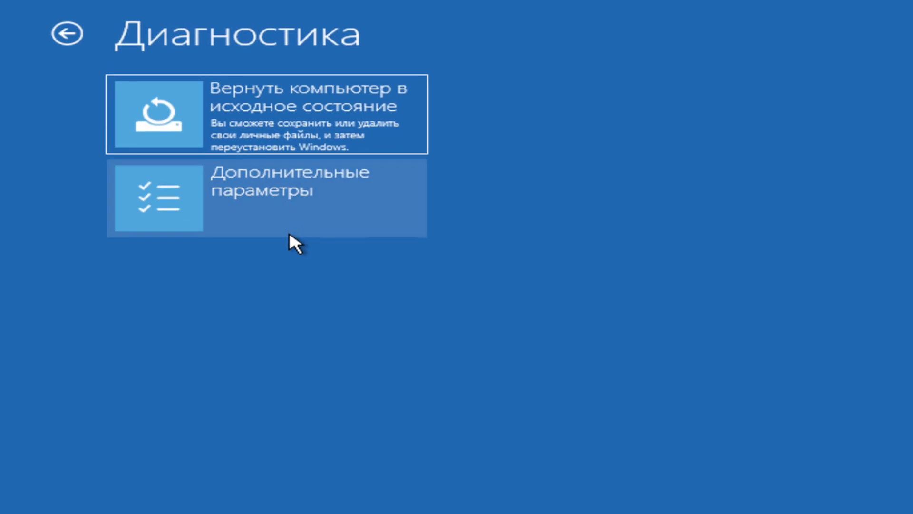
left_click(257, 195)
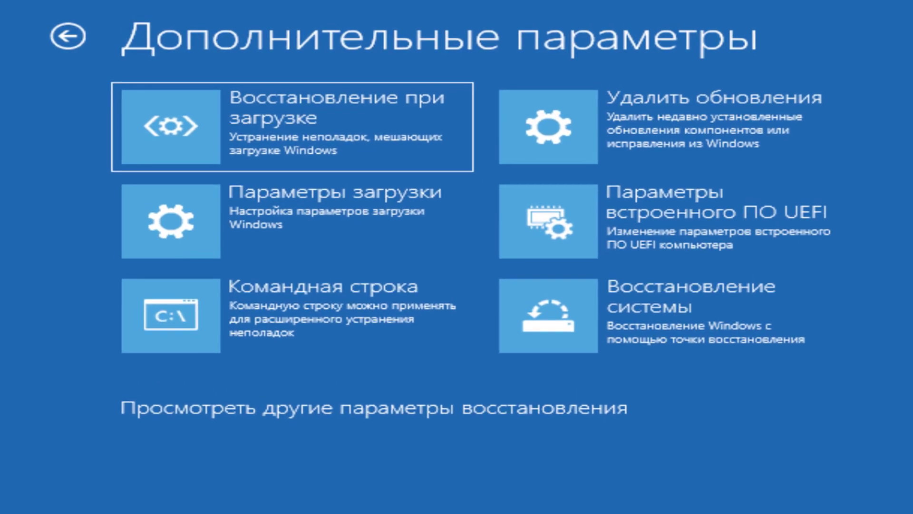
left_click(312, 229)
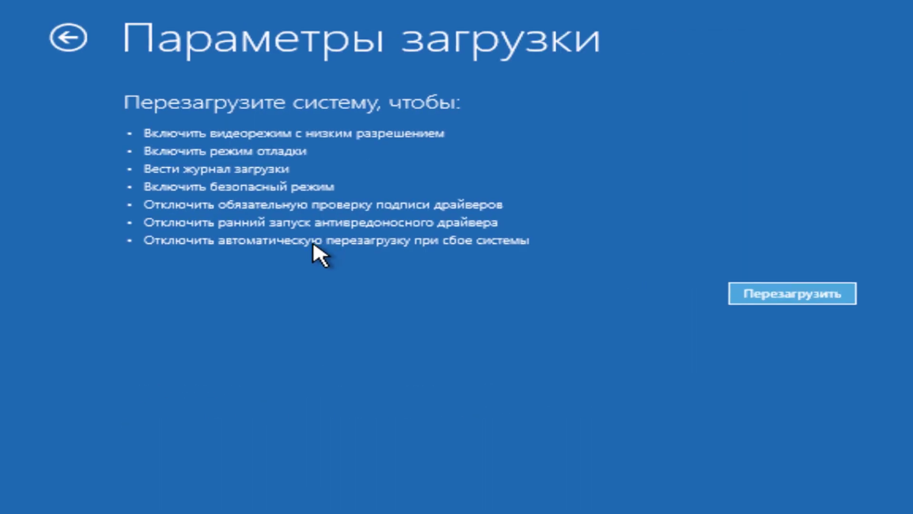
left_click(791, 300)
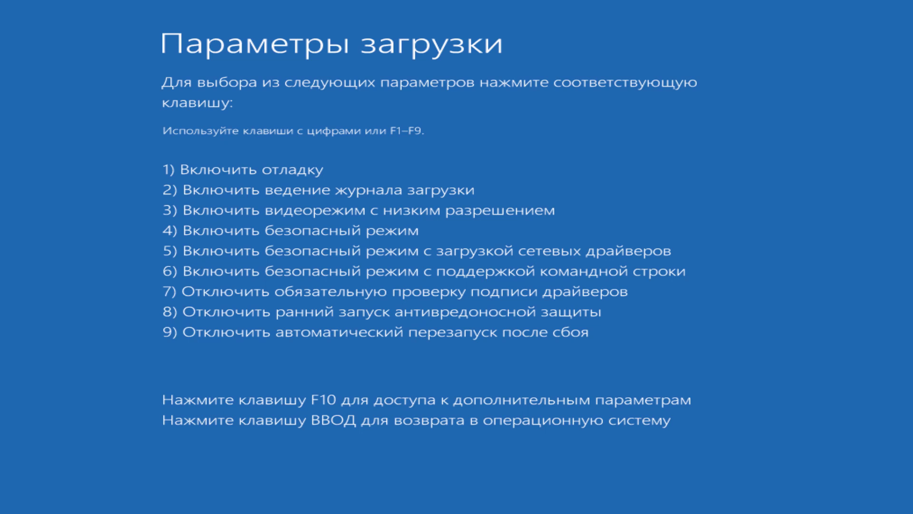
key("4")
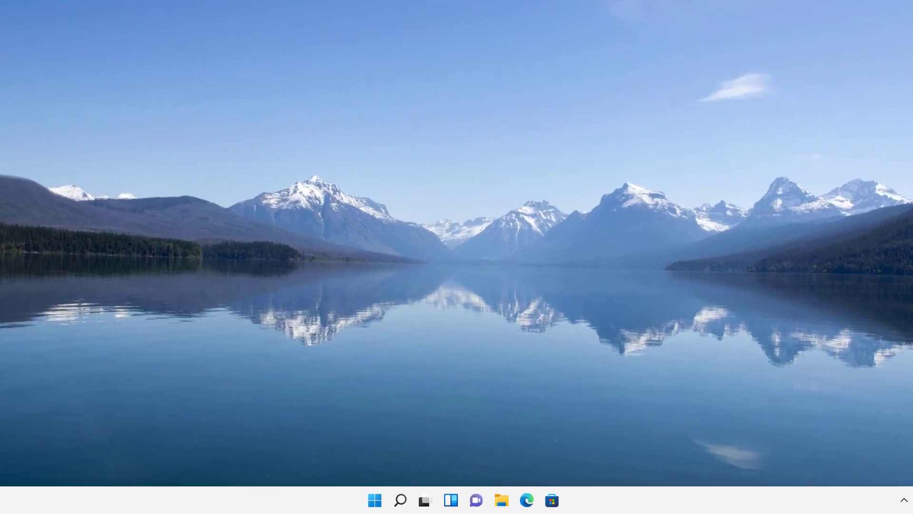
Restart the computer into the advanced startup environment from the "Восстановление" page of the system settings
left_click(367, 499)
left_click(627, 107)
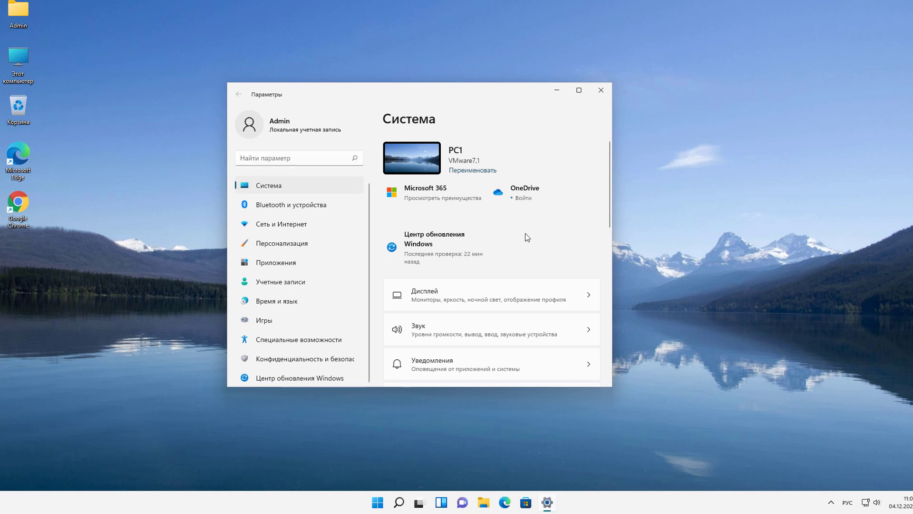
scroll(526, 236, "down", 3)
scroll(463, 246, "down", 3)
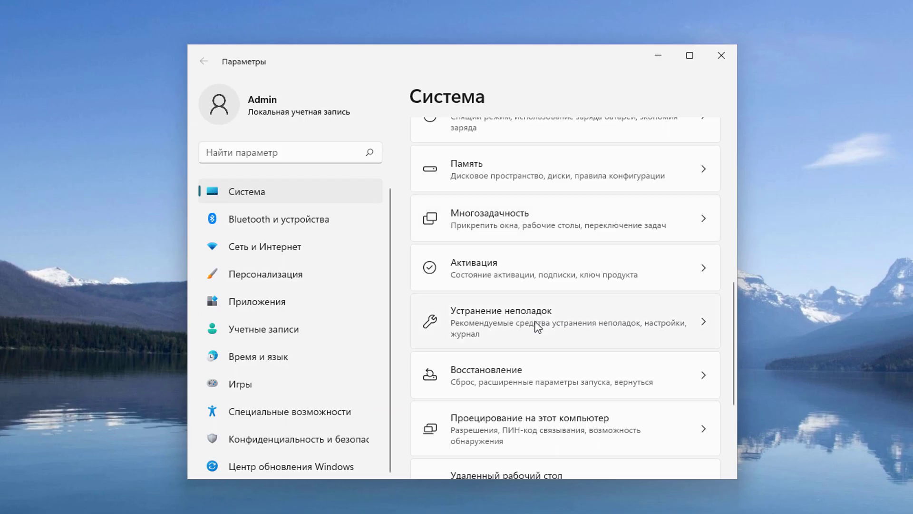
left_click(529, 378)
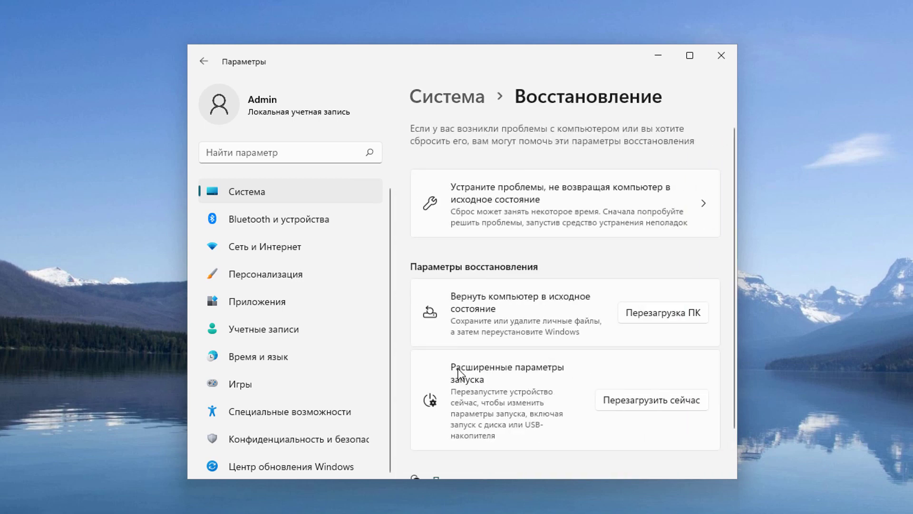
scroll(510, 378, "down", 1)
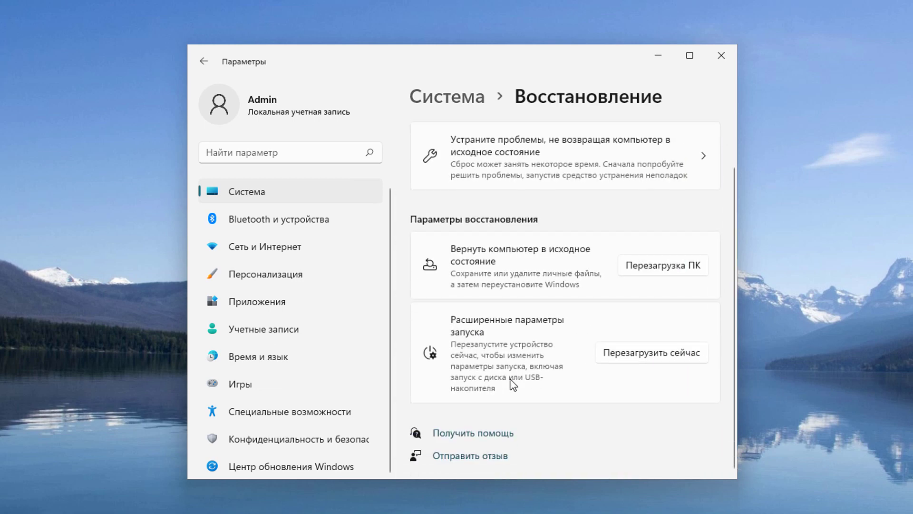
left_click(641, 360)
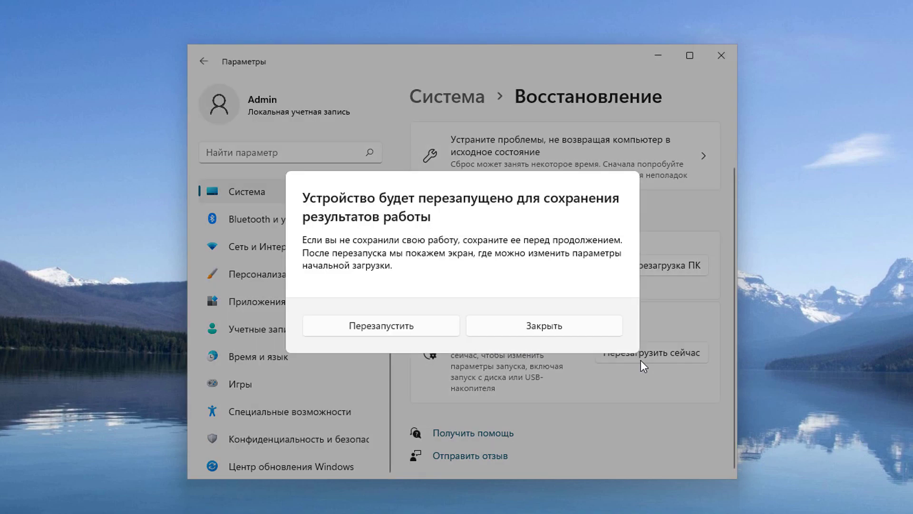
left_click(415, 328)
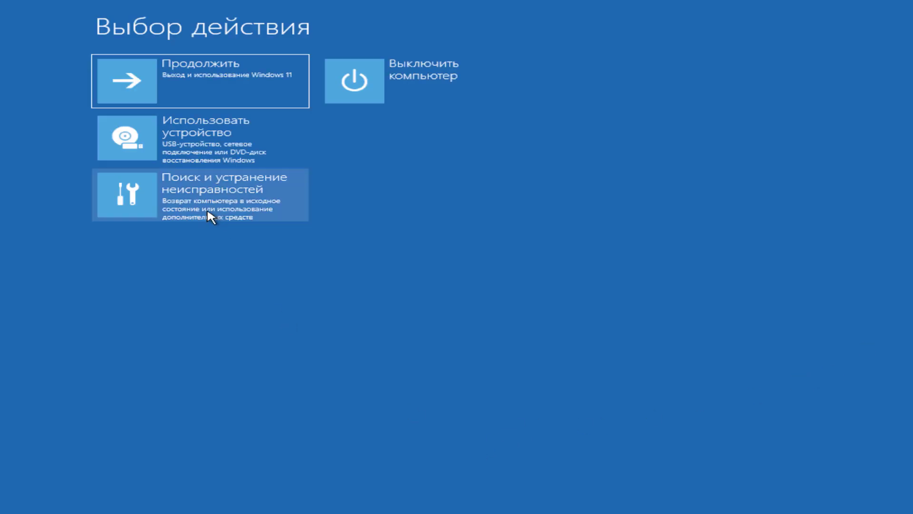
Go through the additional diagnostic options to "Параметры загрузки", restart, and select option 4, "Включить безопасный режим"
left_click(210, 217)
left_click(223, 162)
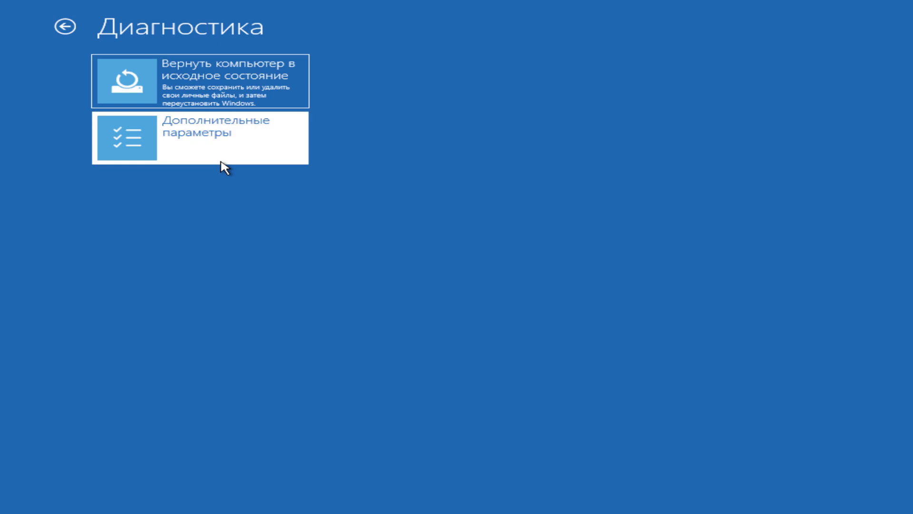
left_click(232, 152)
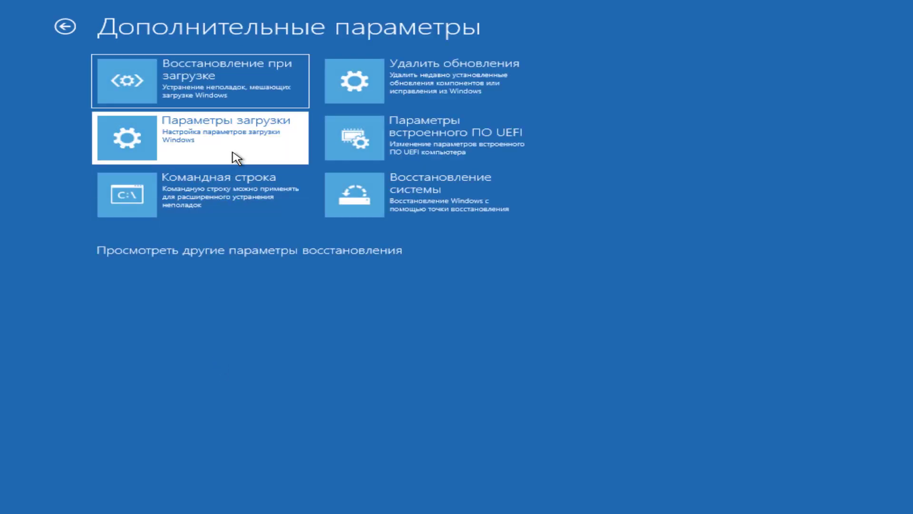
left_click(472, 174)
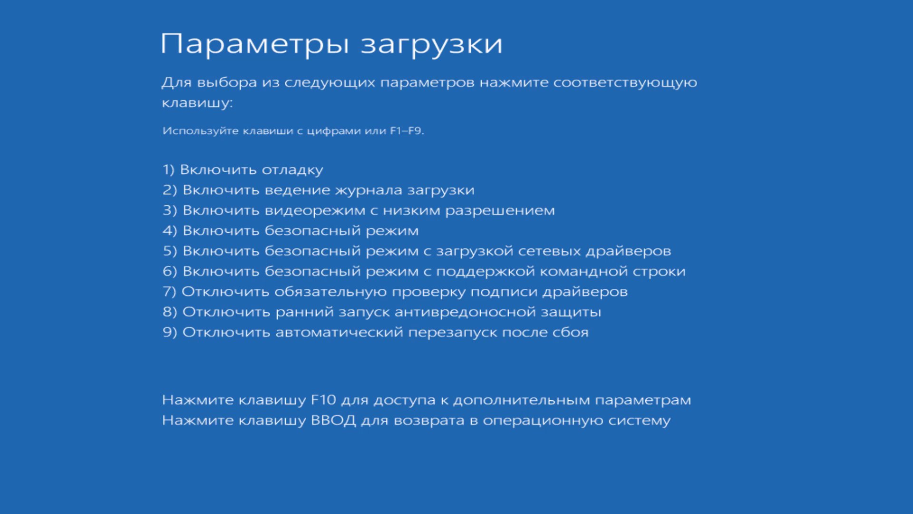
key("4")
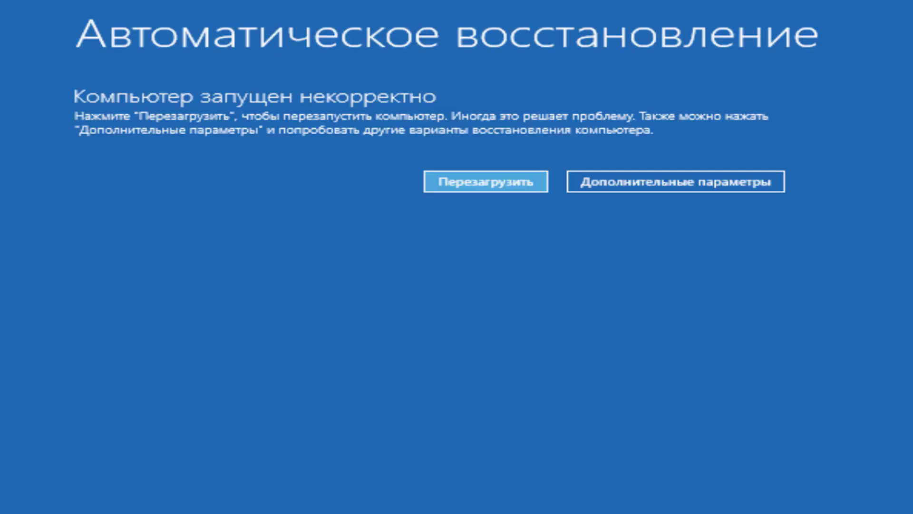
From the automatic recovery screen, go through the additional diagnostic options to "Параметры загрузки", restart, and select option 4, "Включить безопасный режим"
left_click(739, 181)
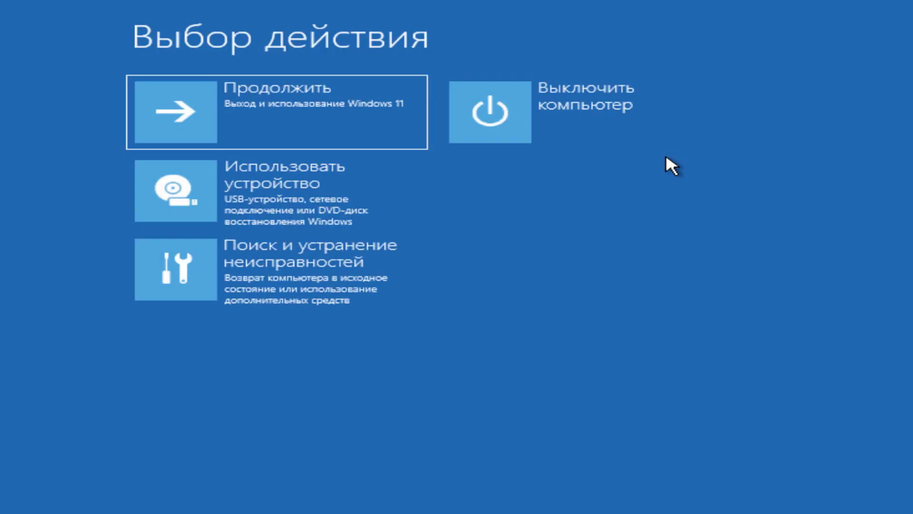
left_click(351, 287)
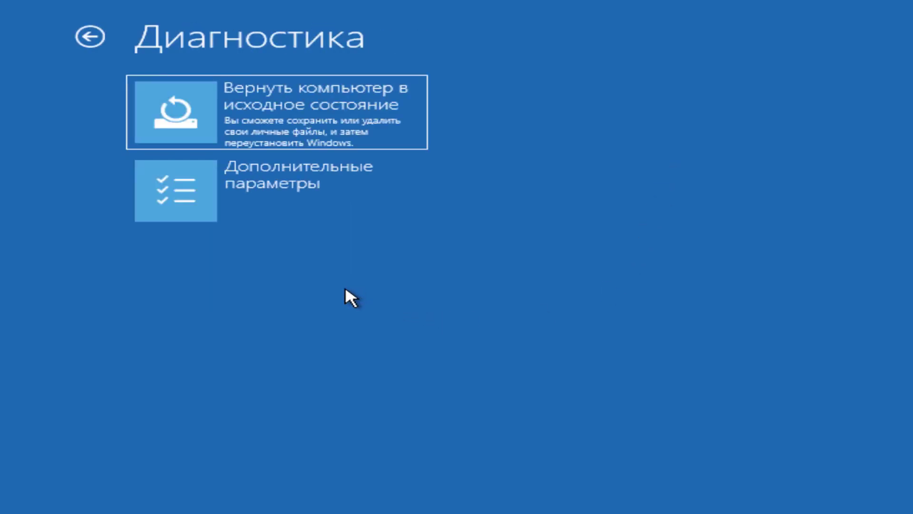
left_click(310, 204)
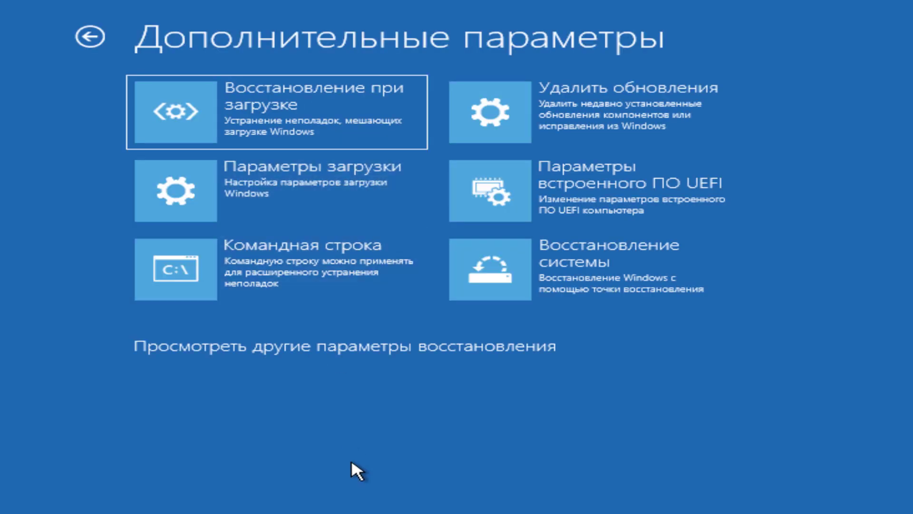
left_click(315, 185)
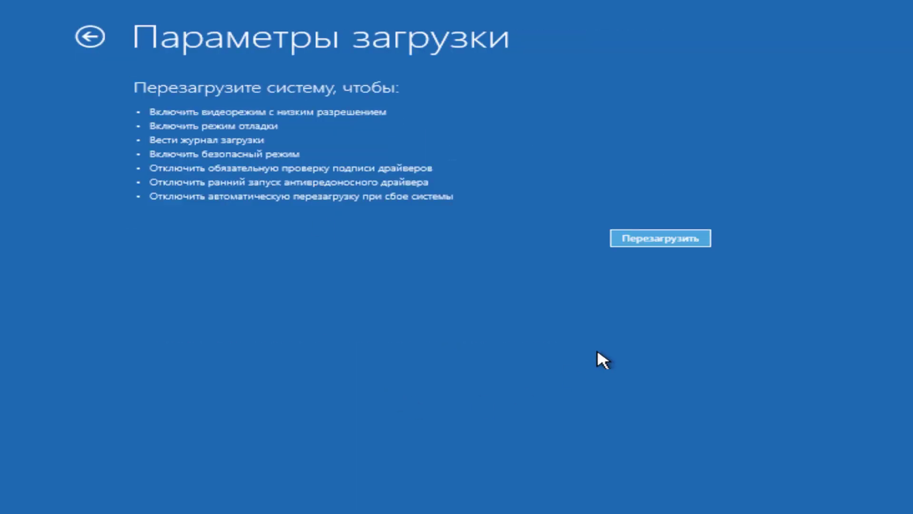
left_click(652, 243)
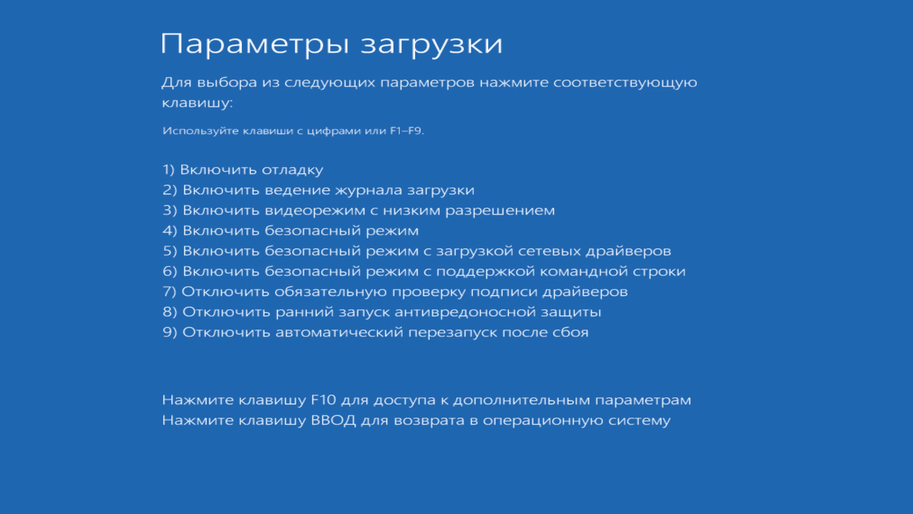
key("4")
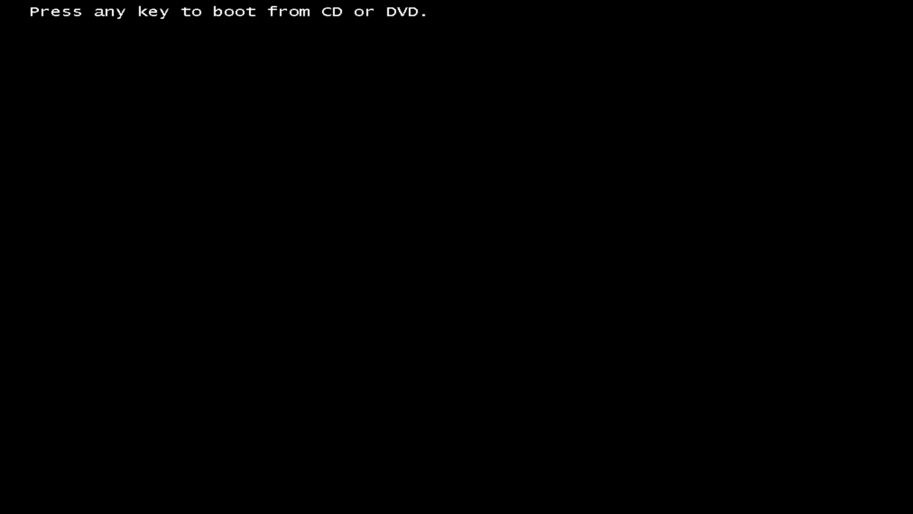
Boot the computer from the Windows installation DVD, and open and close a command prompt over the setup's language screen
key("Return")
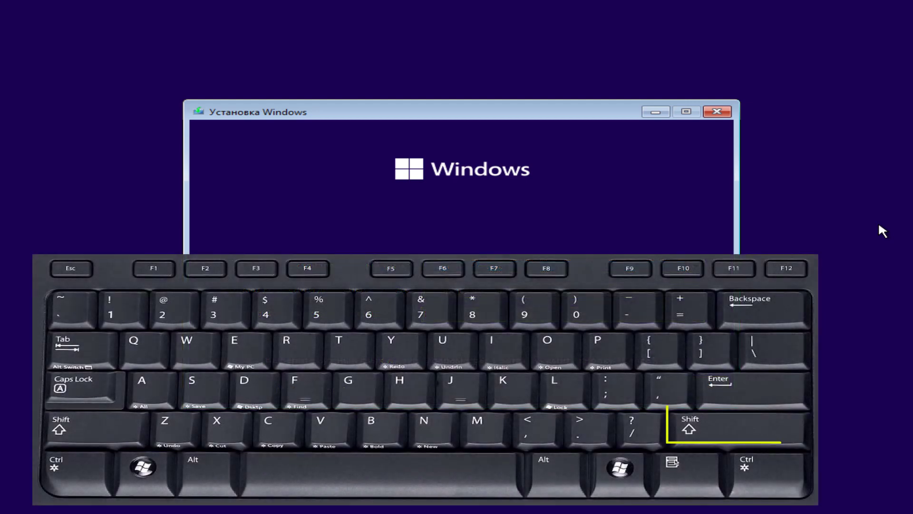
key("shift+F10")
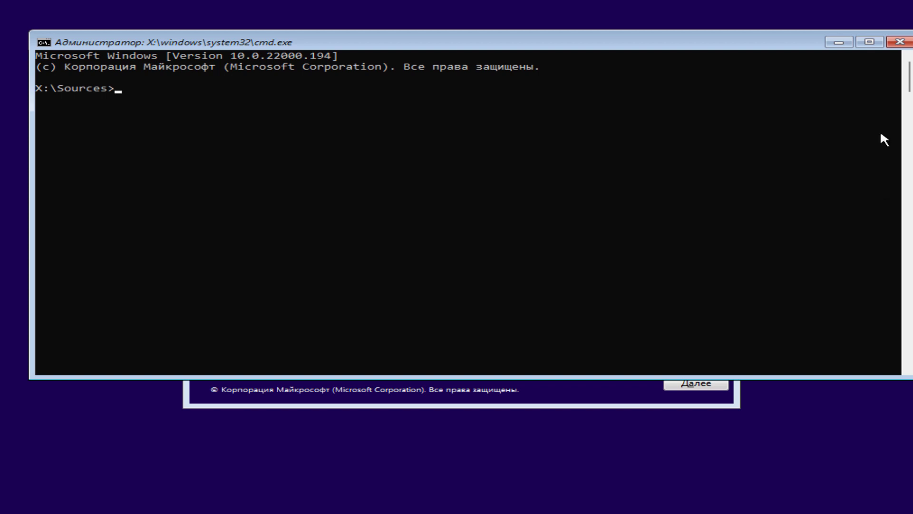
left_click(899, 41)
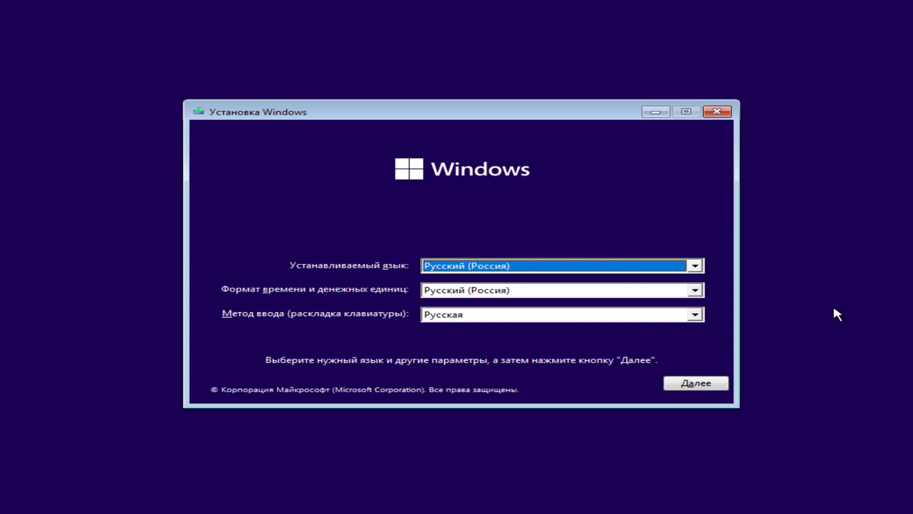
Continue past the setup language settings and open "Командная строка" through the system recovery troubleshooting options
left_click(711, 385)
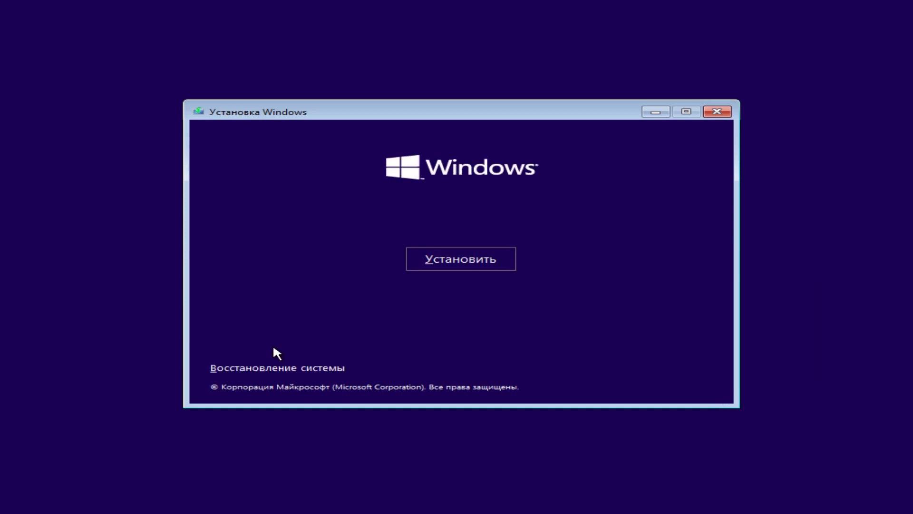
left_click(285, 369)
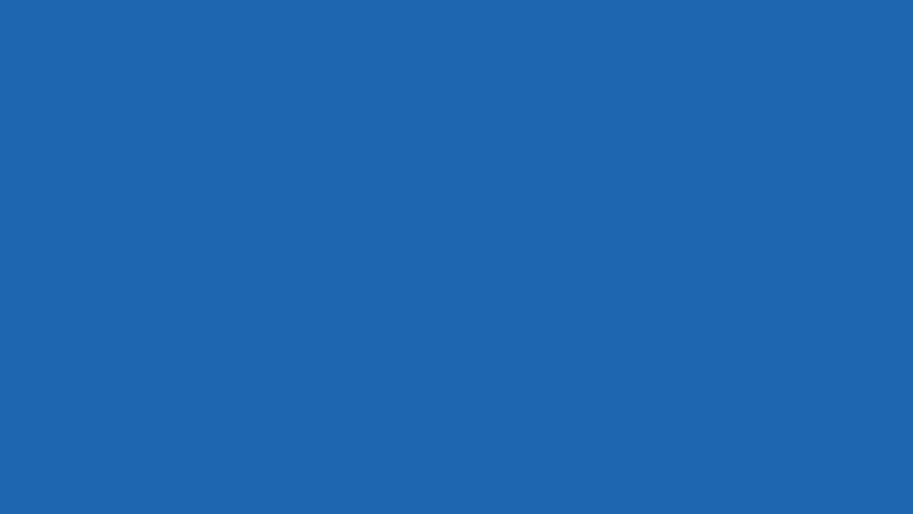
left_click(257, 220)
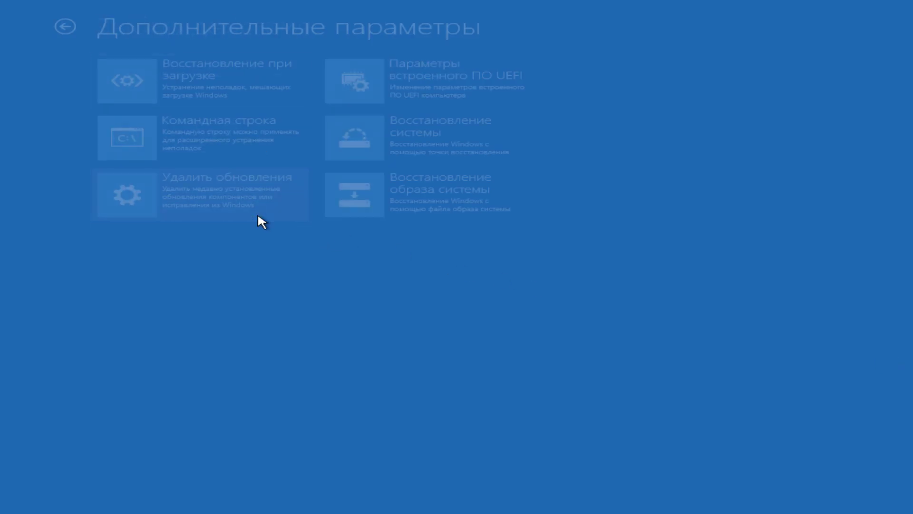
left_click(214, 151)
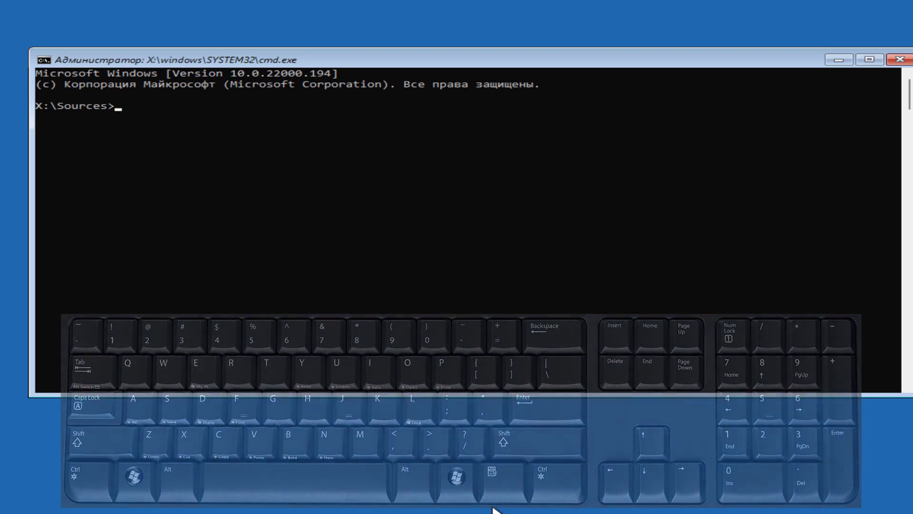
Run "bcdedit /set {default} safeboot minimal" and leave the command prompt to continue into Windows 11
type("bcded")
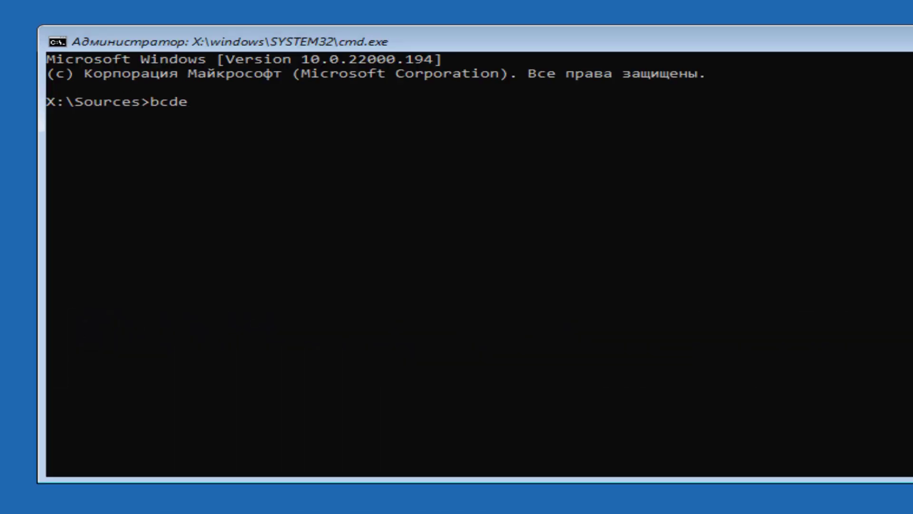
type("it /set")
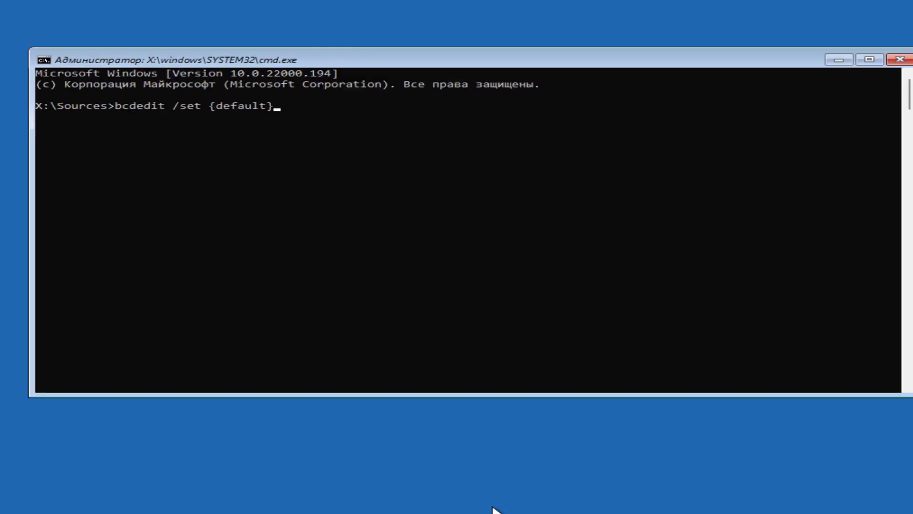
type("{default} safeboot m")
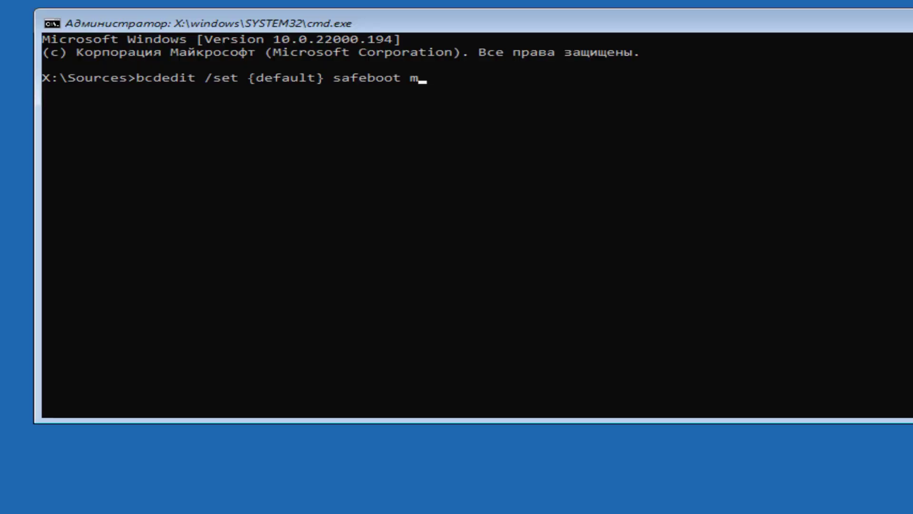
type("inimal")
key("Return")
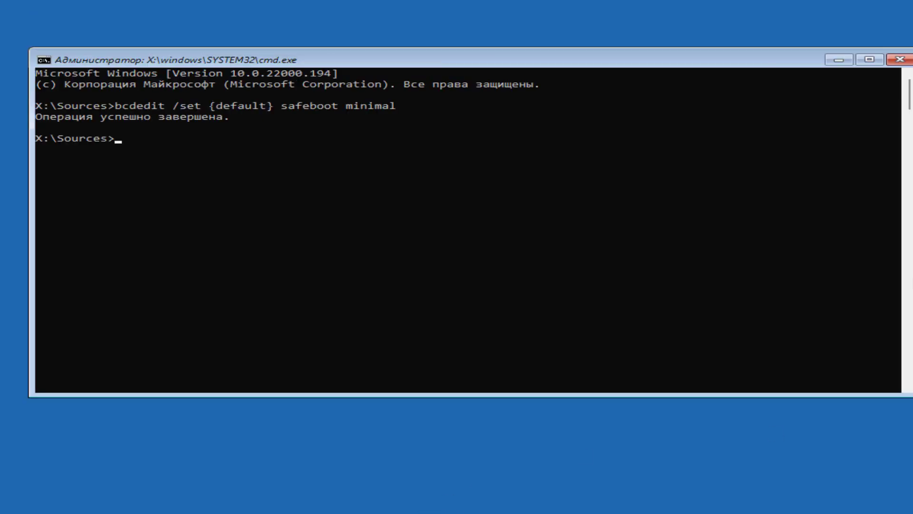
left_click(899, 61)
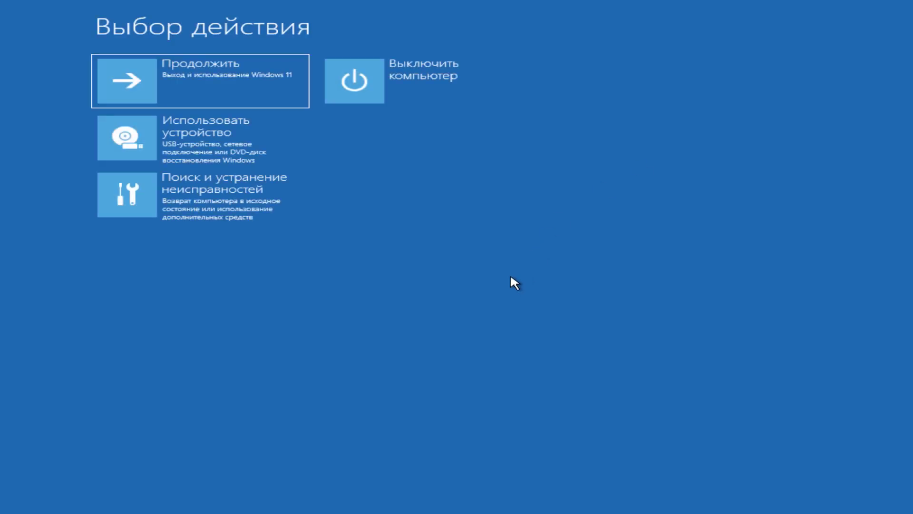
left_click(251, 85)
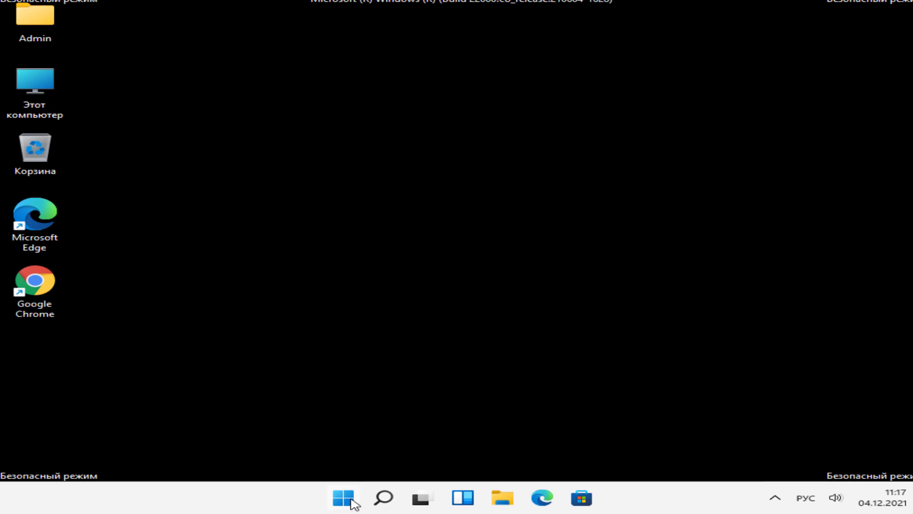
Turn off "Безопасный режим" in the boot options of msconfig and restart the computer
right_click(351, 500)
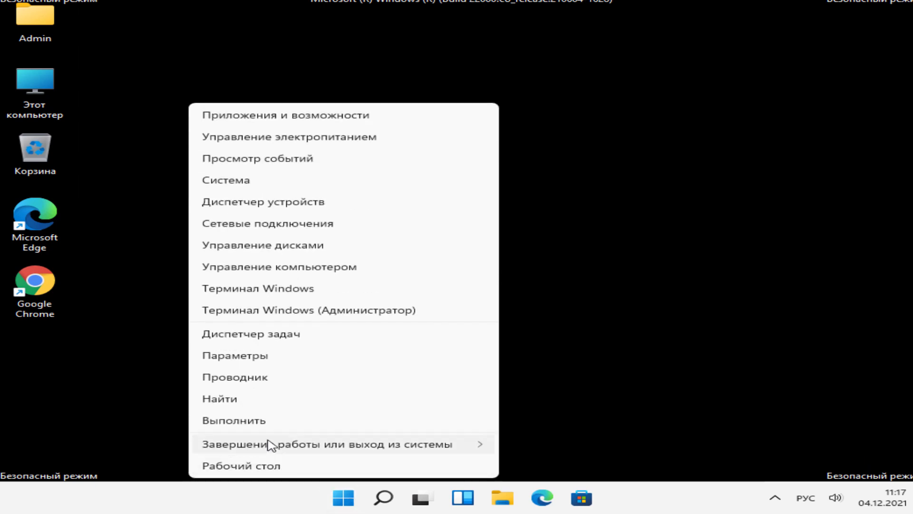
left_click(250, 426)
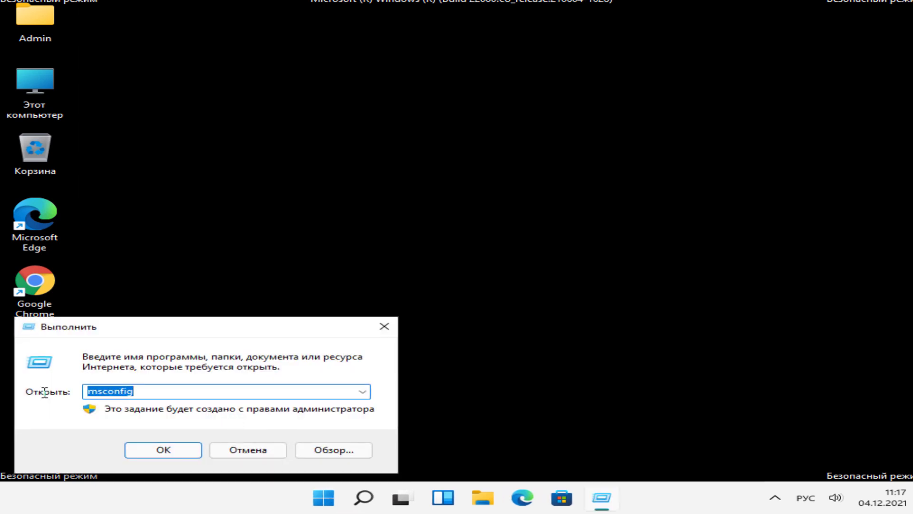
left_click(163, 450)
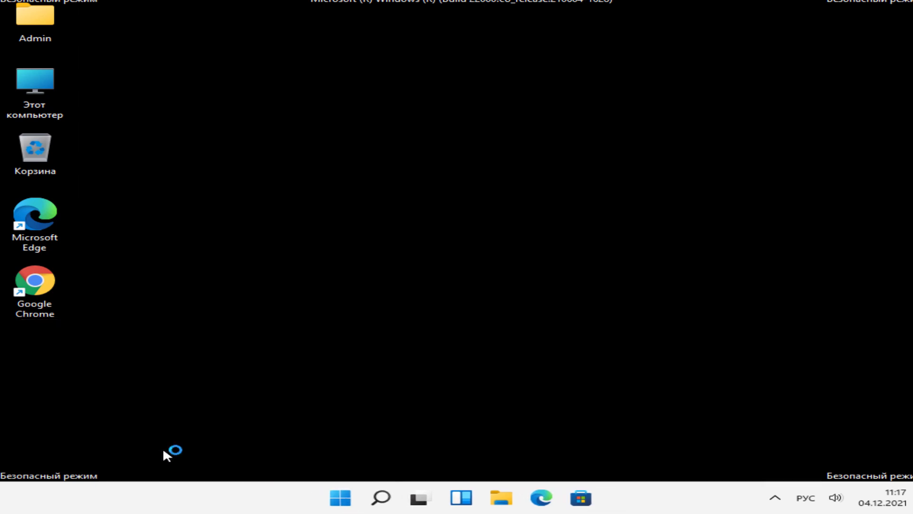
left_click(270, 142)
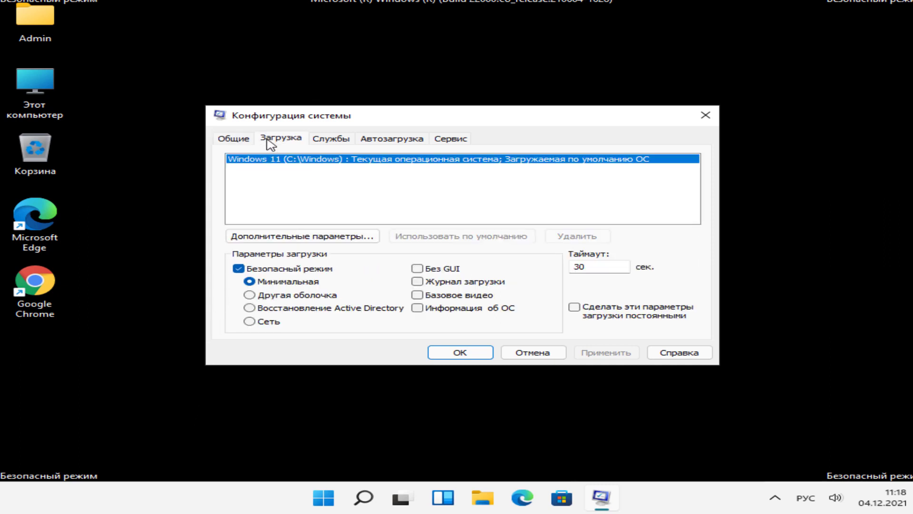
left_click(239, 269)
left_click(443, 354)
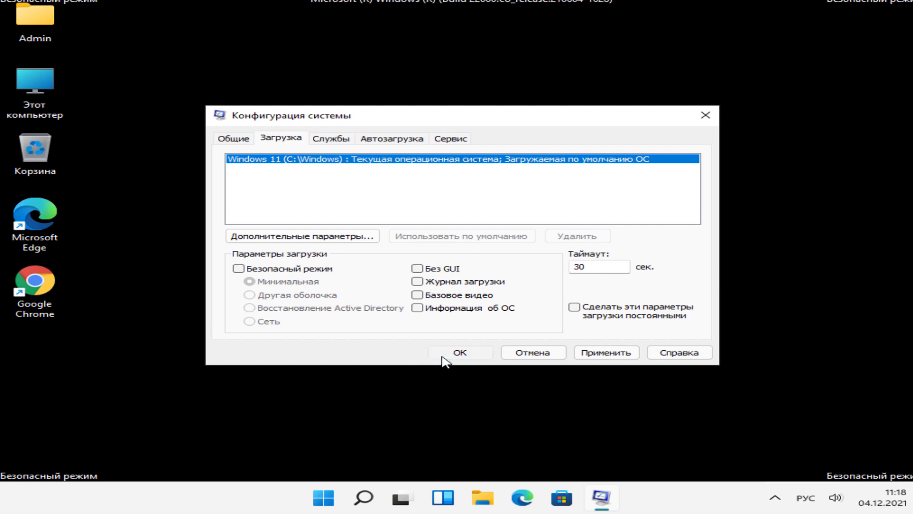
left_click(404, 269)
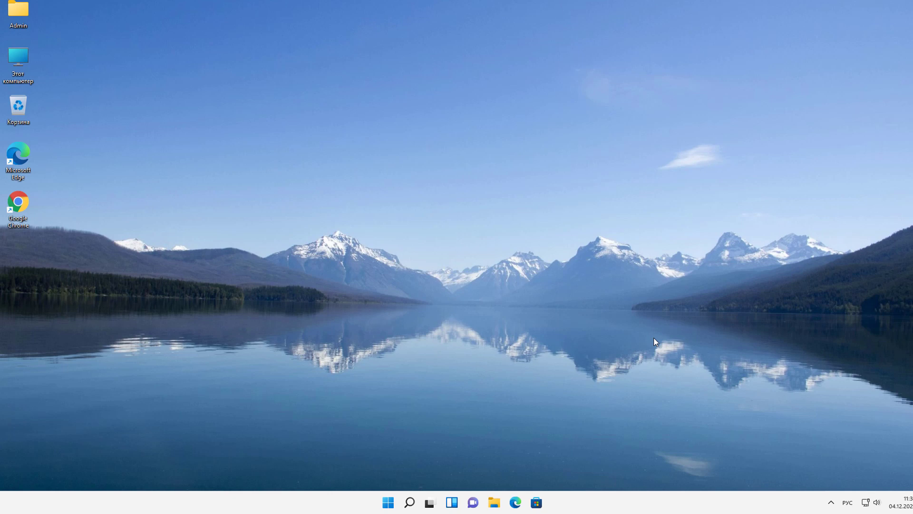
Find the command prompt by searching for "cmd" and run it as administrator
left_click(409, 503)
type("cmd")
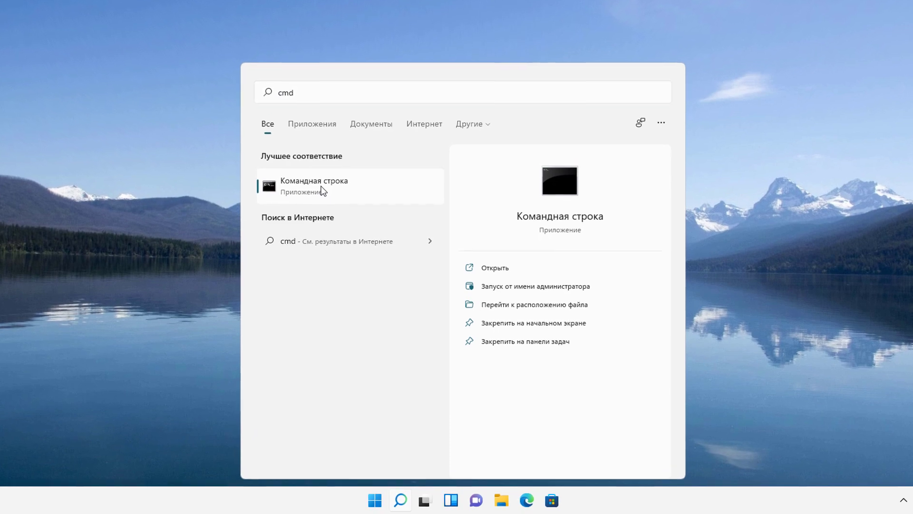
right_click(328, 201)
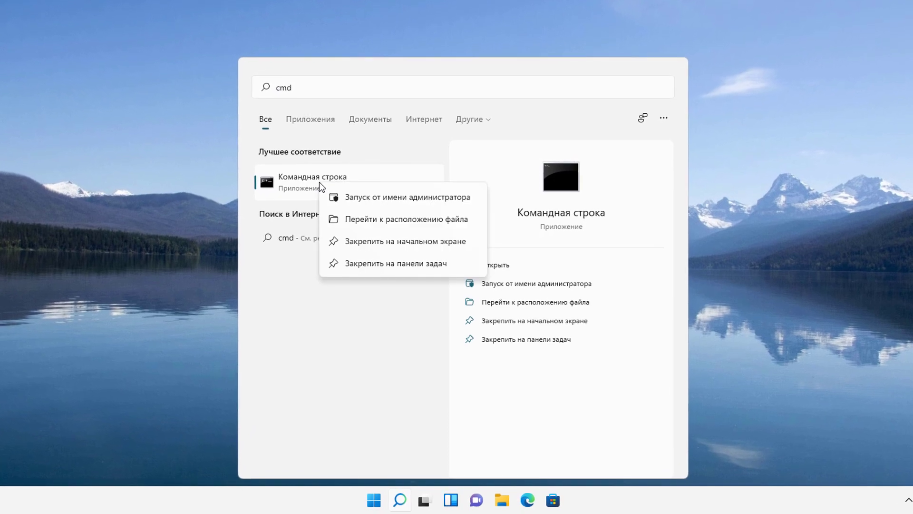
left_click(359, 194)
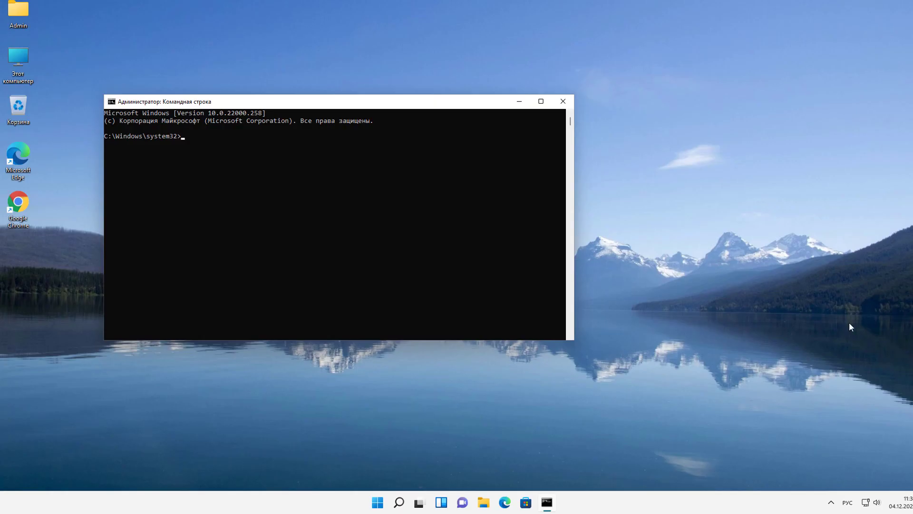
Switch the keyboard layout to "Английский (США)" and return to the administrator command prompt
left_click(855, 376)
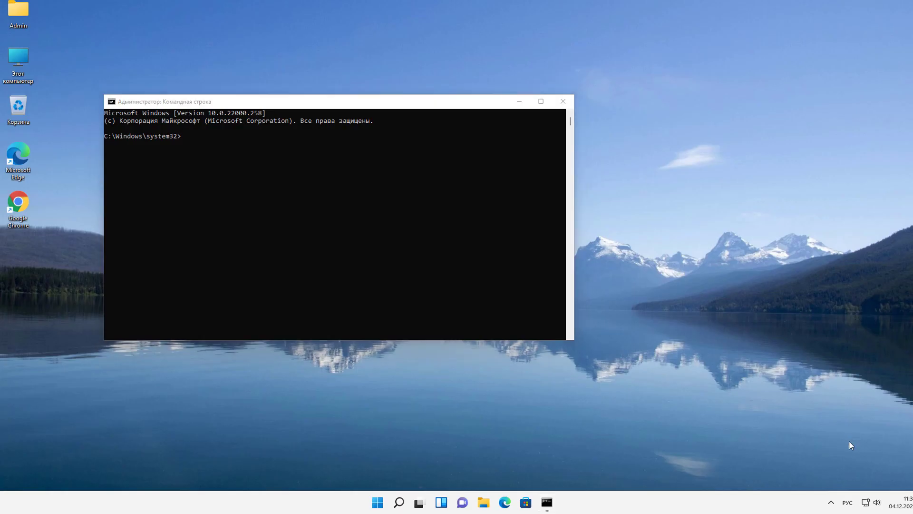
left_click(848, 502)
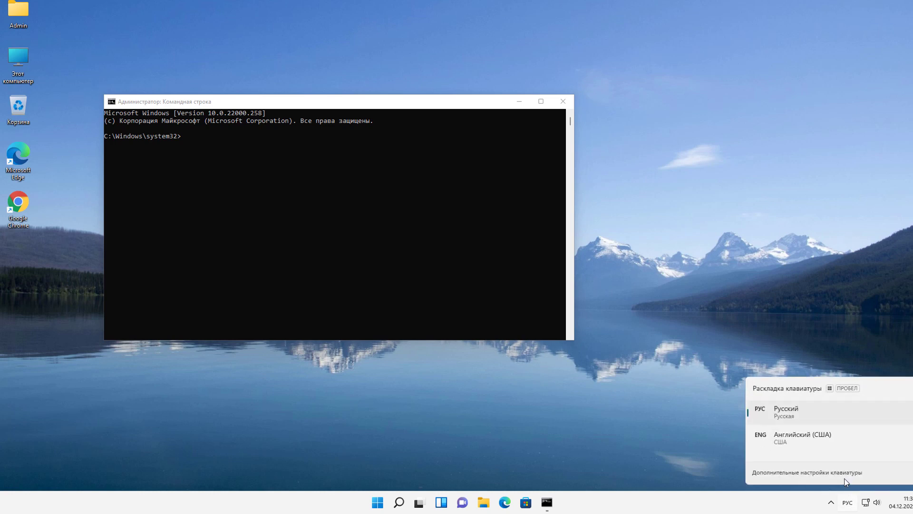
left_click(824, 442)
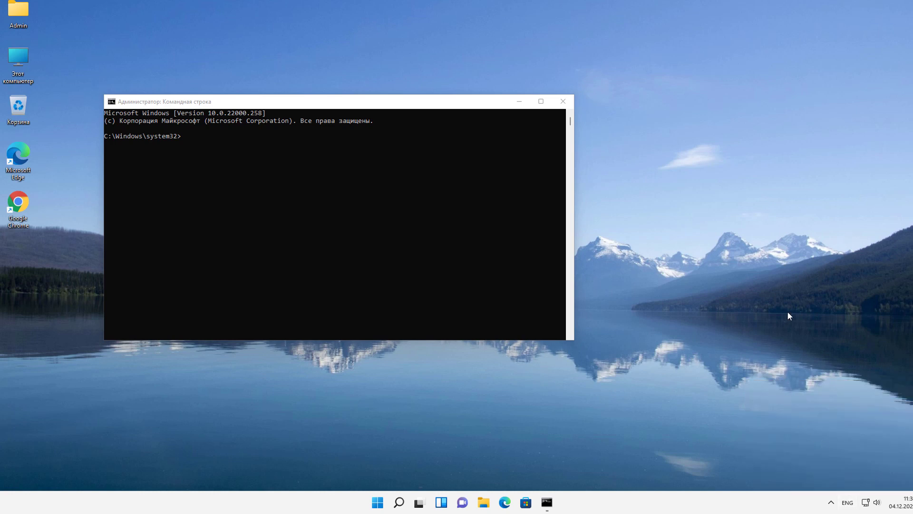
key("alt+Tab")
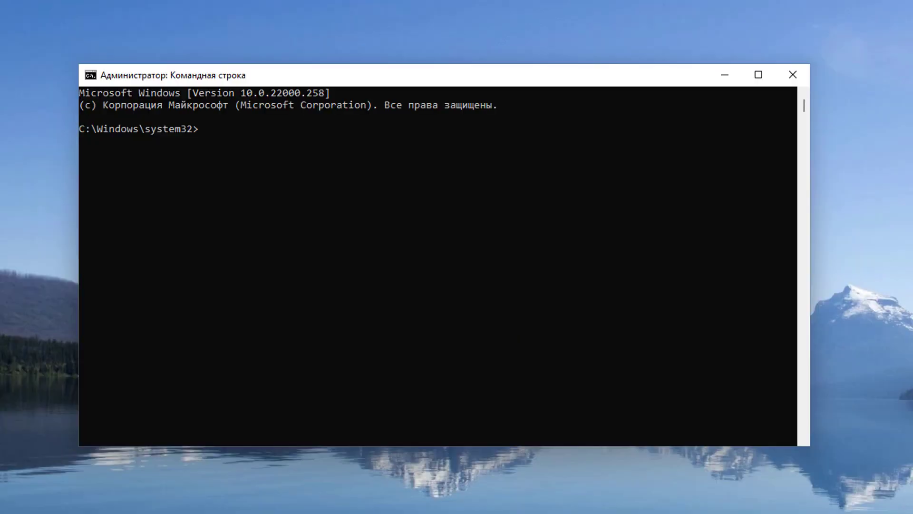
Copy the current boot entry by running bcdedit /copy {current} /d "Безопасный режим"
type("bcdedit /copy {current")
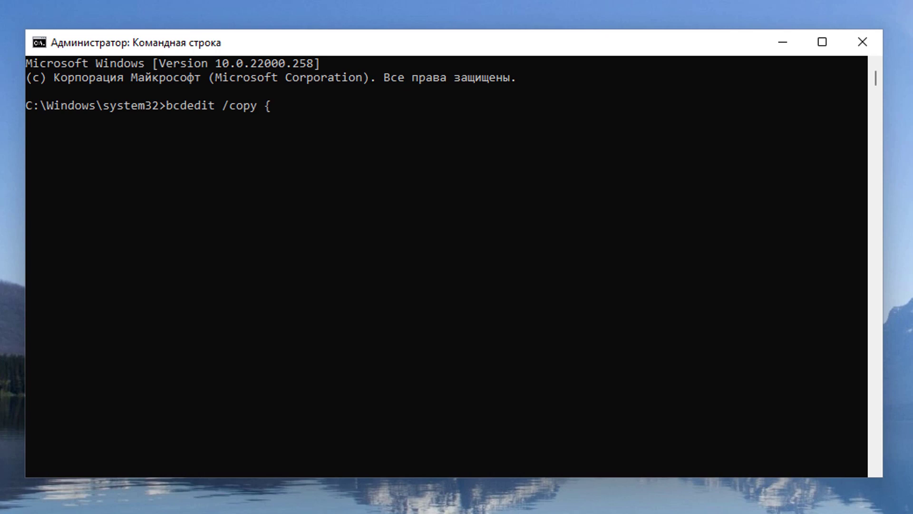
type("} /d")
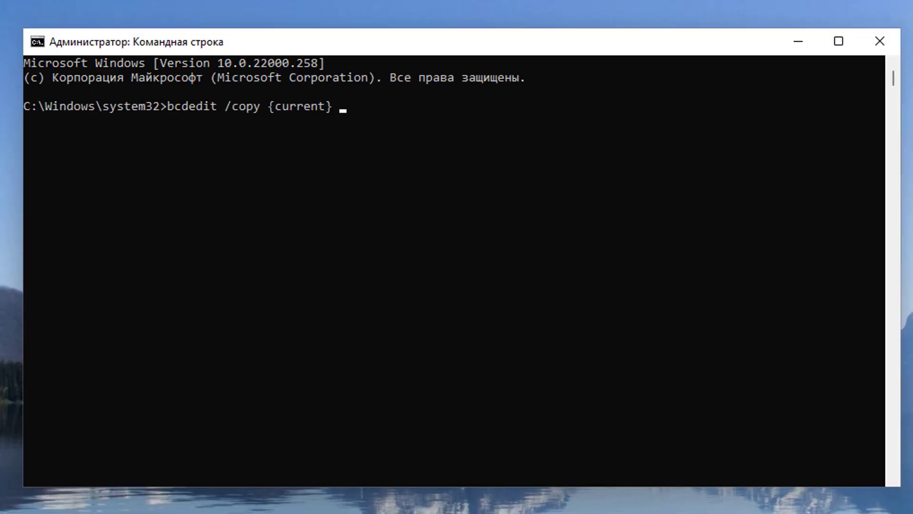
type(" \"")
type("Б")
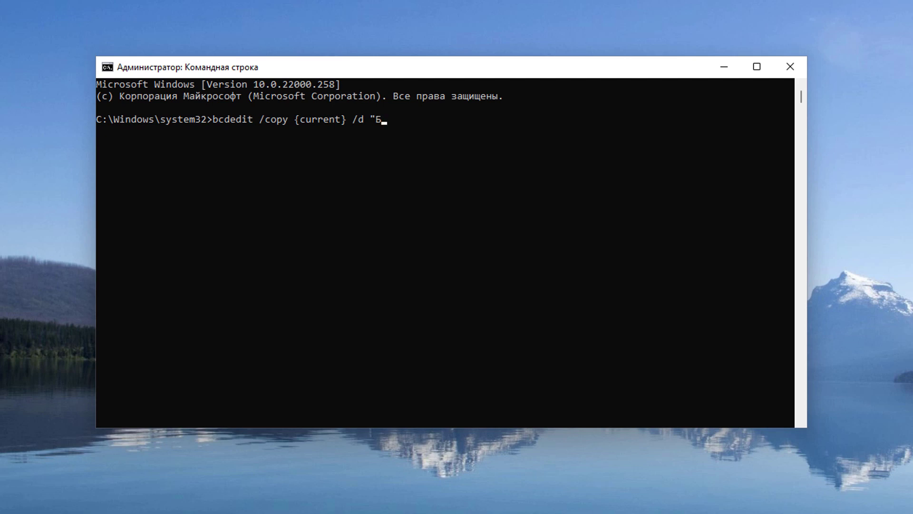
type("езопасный режим")
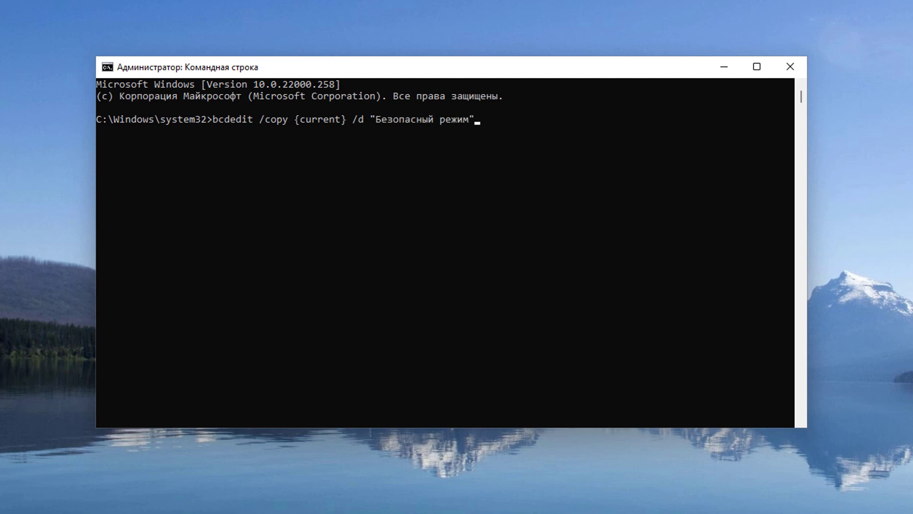
type("\"")
key("Return")
Run msconfig and enable "Безопасный режим" with the "Минимальная" option for the copied "Безопасный режим" boot entry
type("msconfig")
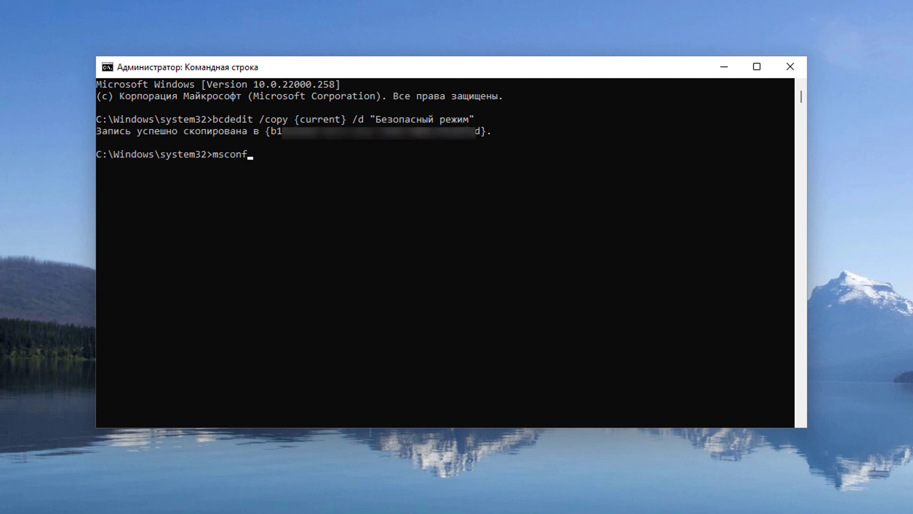
key("Return")
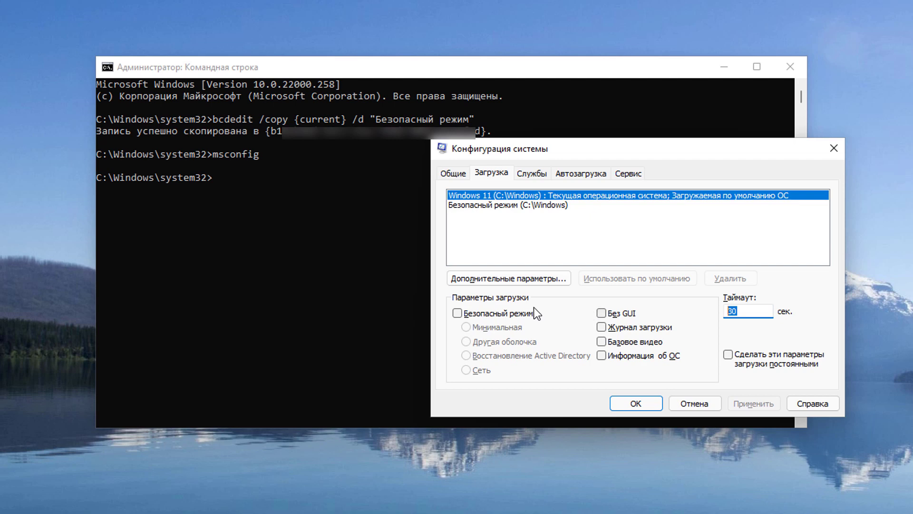
left_click(521, 207)
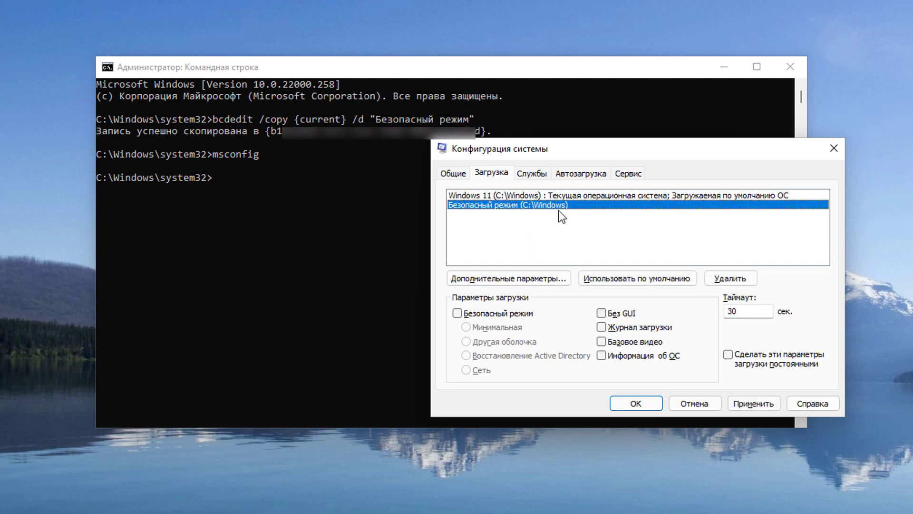
left_click(457, 313)
left_click(509, 328)
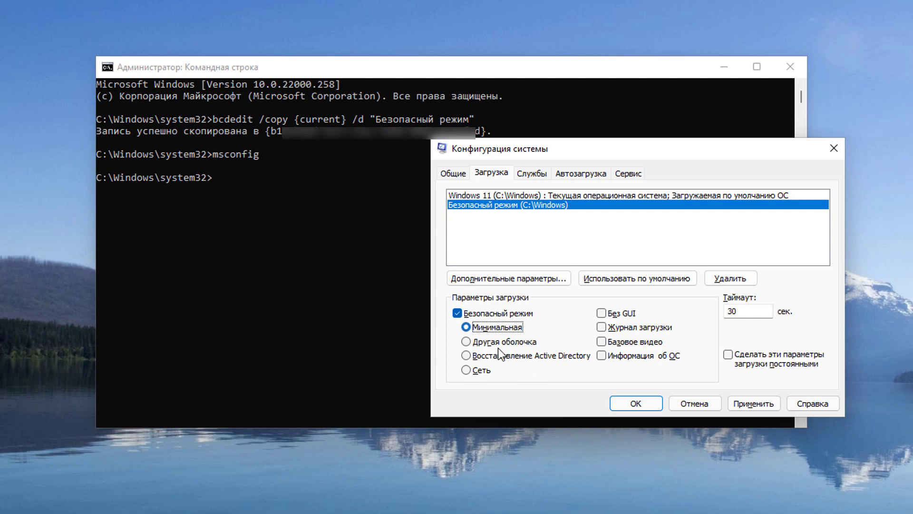
Apply the boot settings as permanent, close the command prompt and restart the computer
left_click(735, 357)
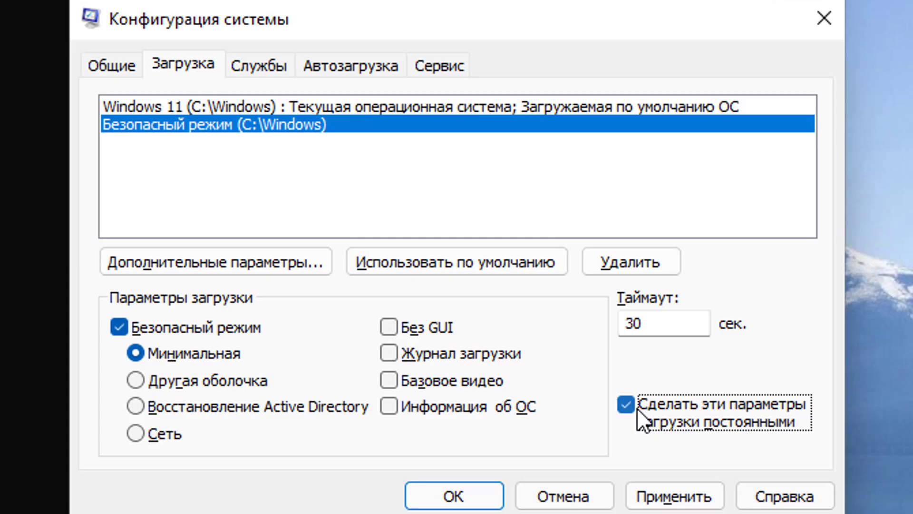
left_click(629, 405)
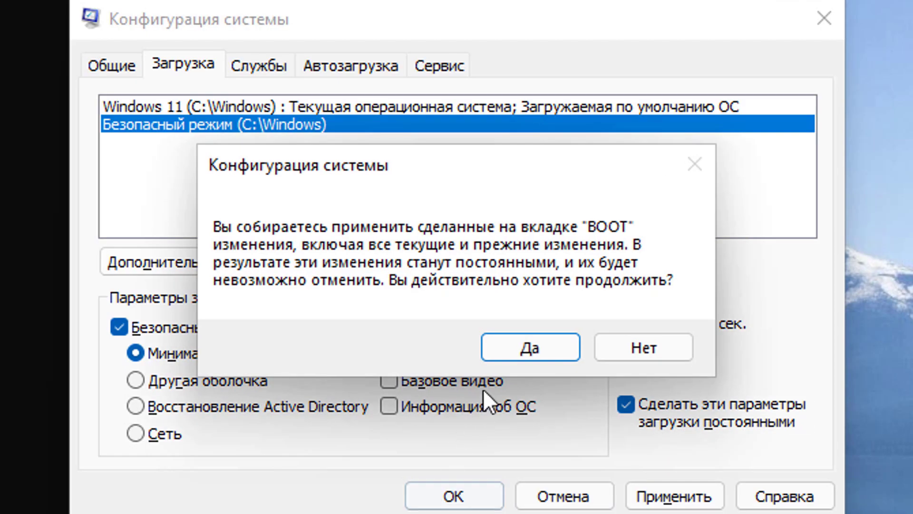
left_click(518, 353)
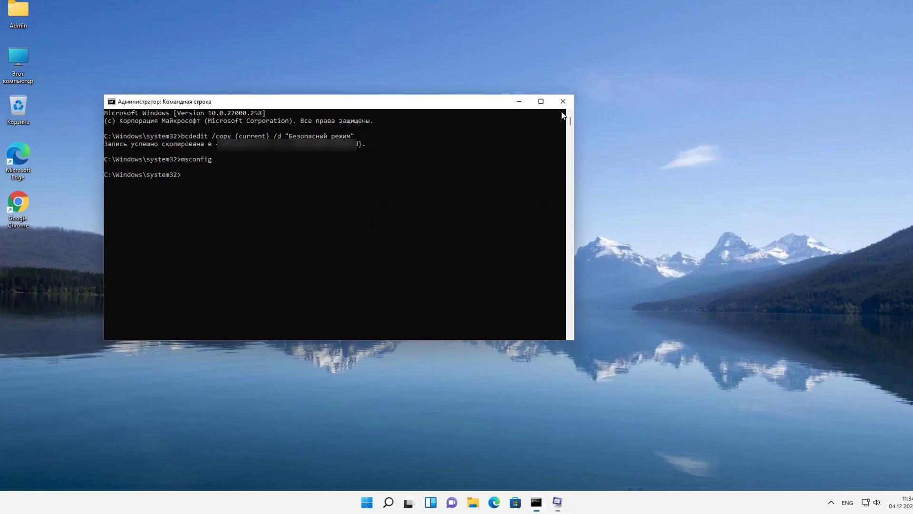
left_click(561, 103)
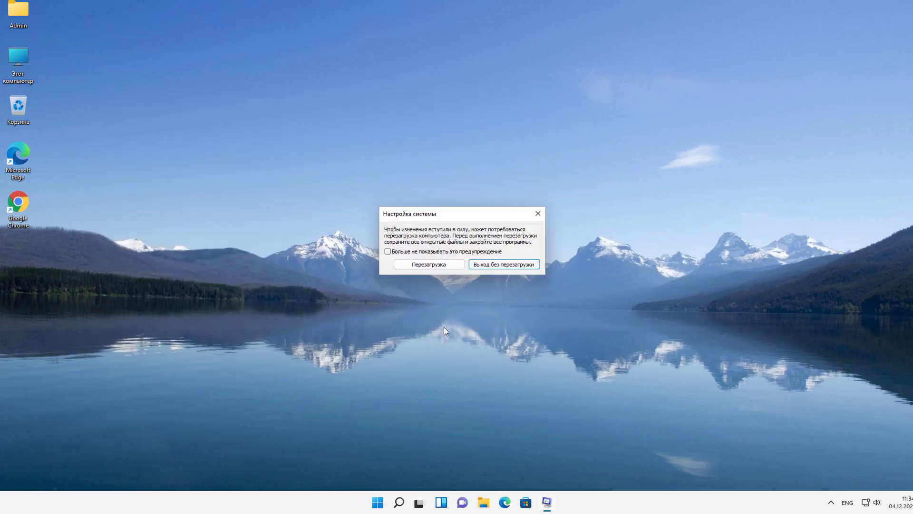
left_click(435, 267)
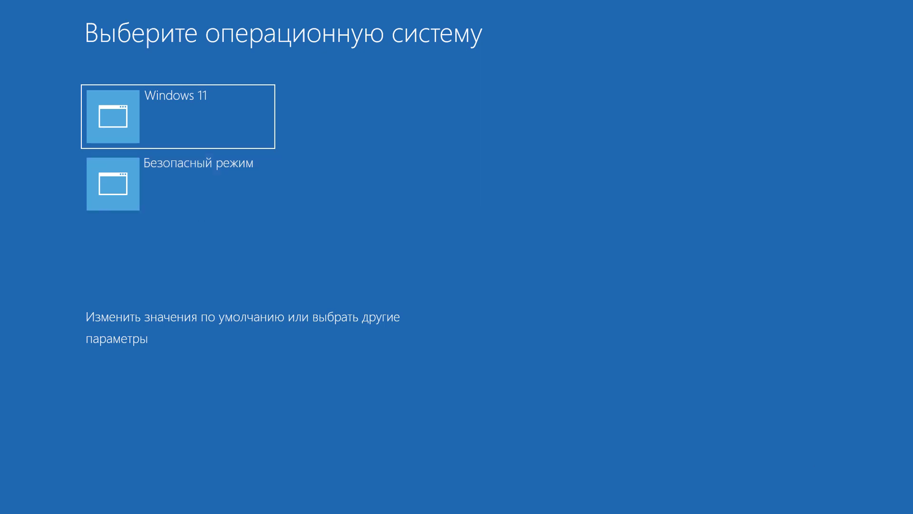
Set "Безопасный режим" as the default operating system in the boot options and return to the boot menu
key("Down")
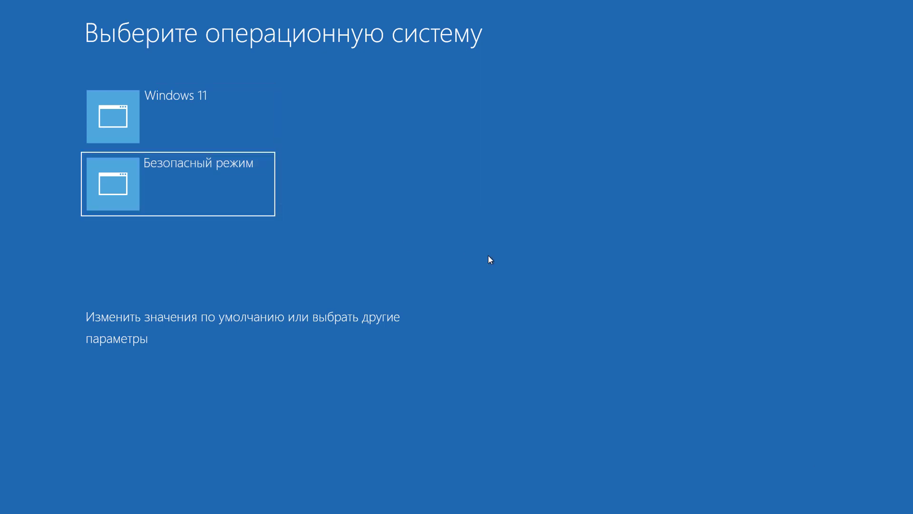
left_click(235, 325)
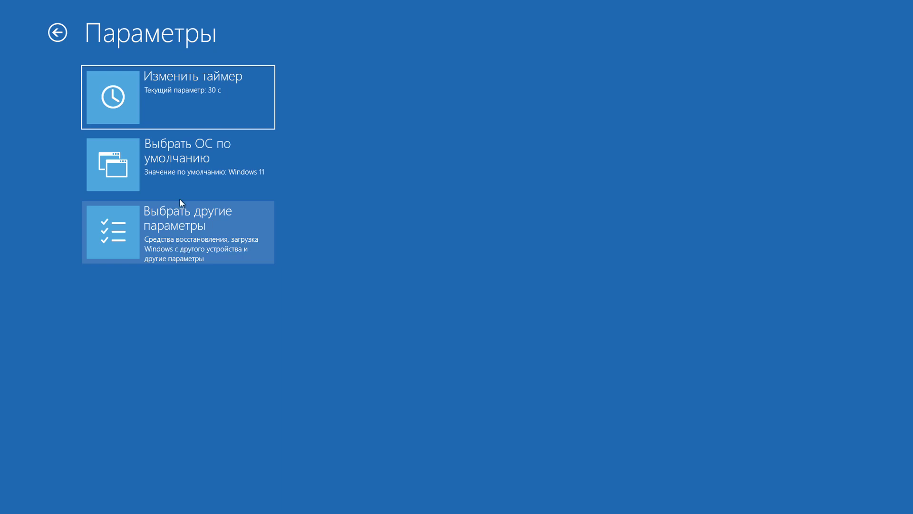
left_click(190, 172)
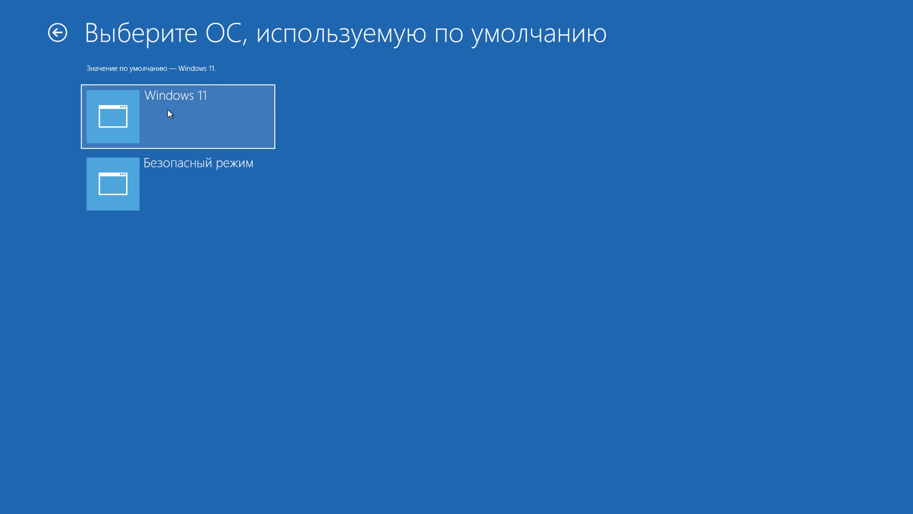
left_click(190, 193)
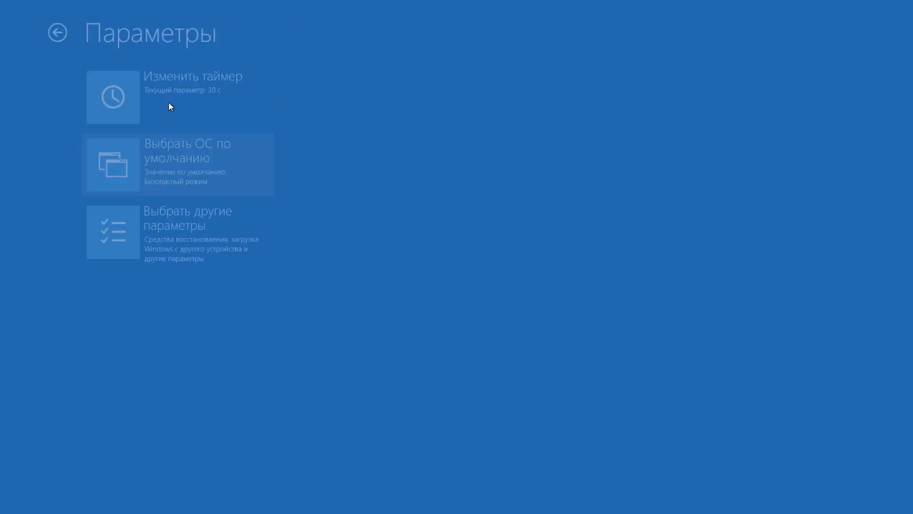
left_click(58, 35)
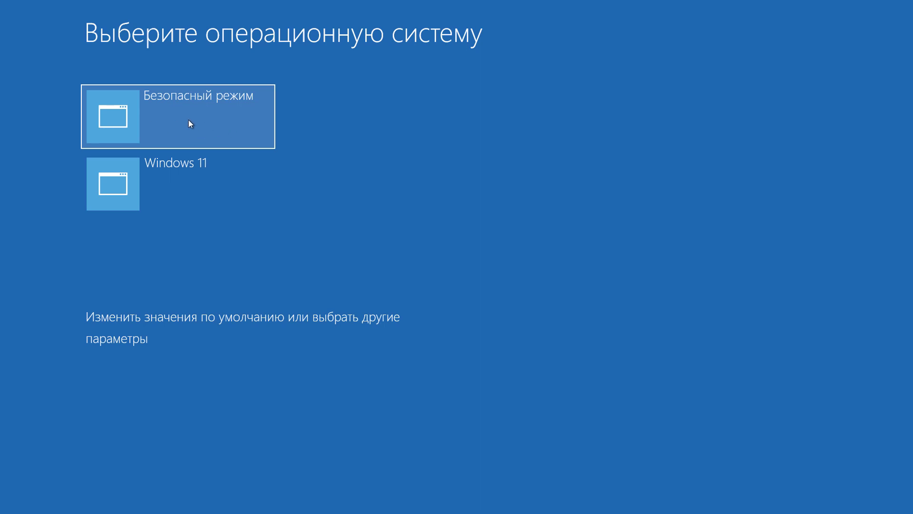
View the boot menu's timer options and choose the "Безопасный режим" entry as the operating system to start
left_click(206, 318)
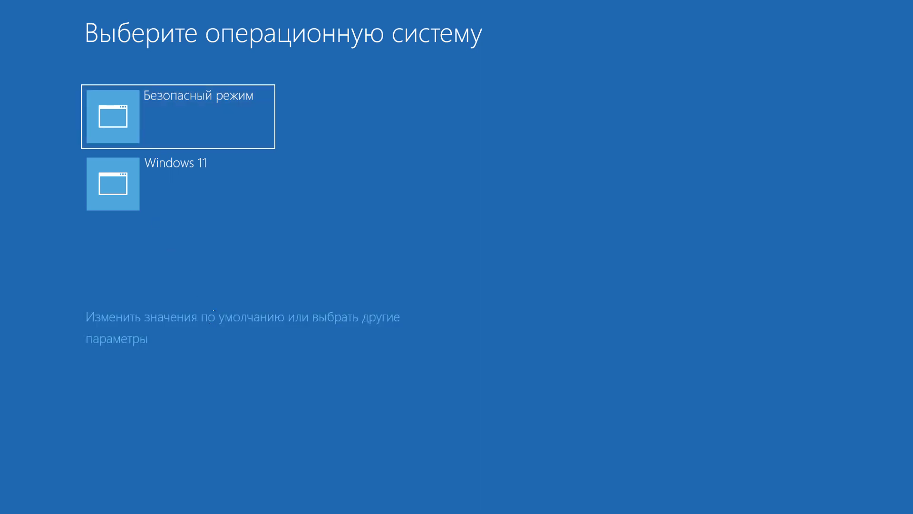
left_click(181, 109)
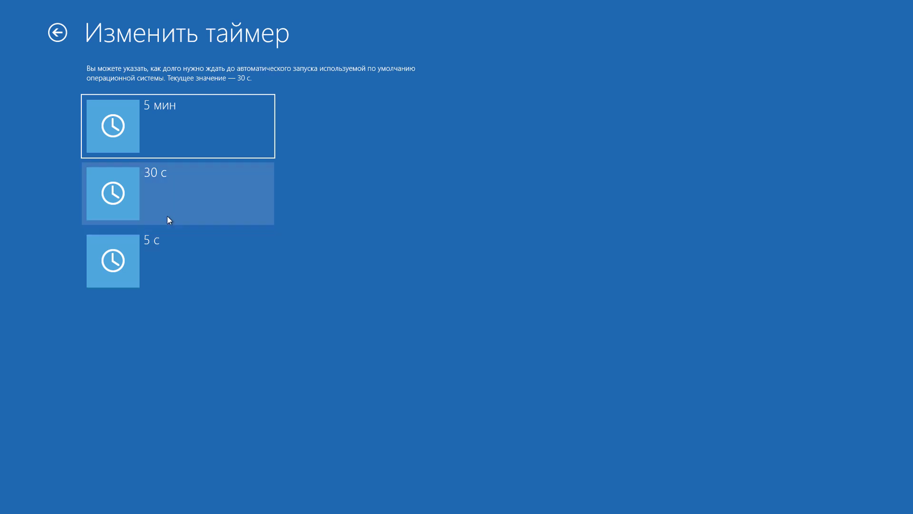
left_click(179, 137)
key("Escape")
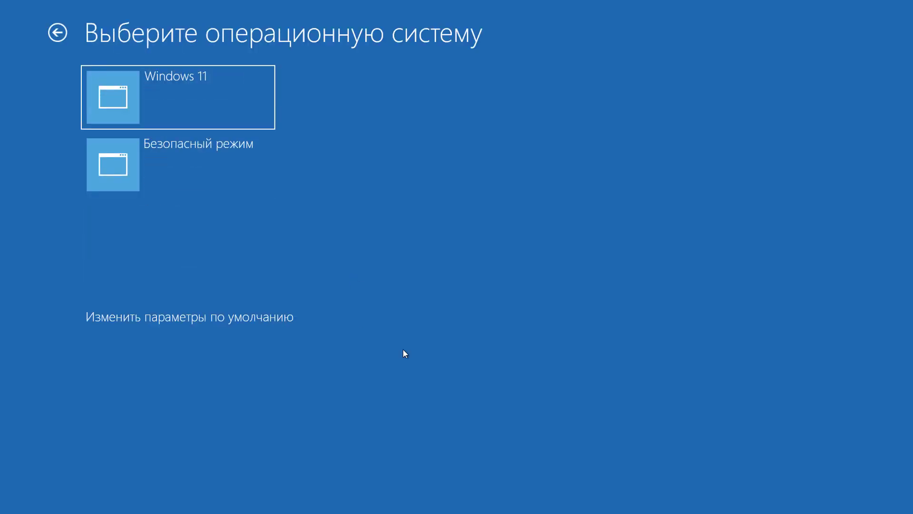
left_click(224, 179)
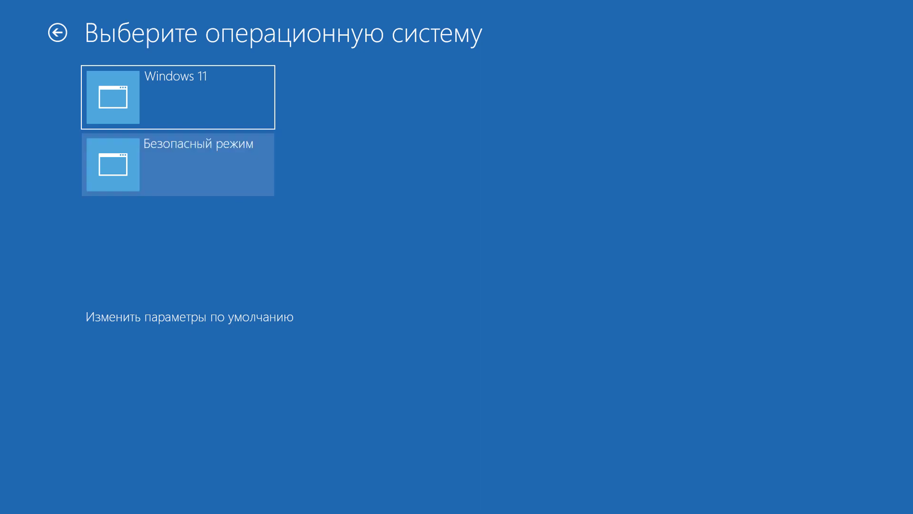